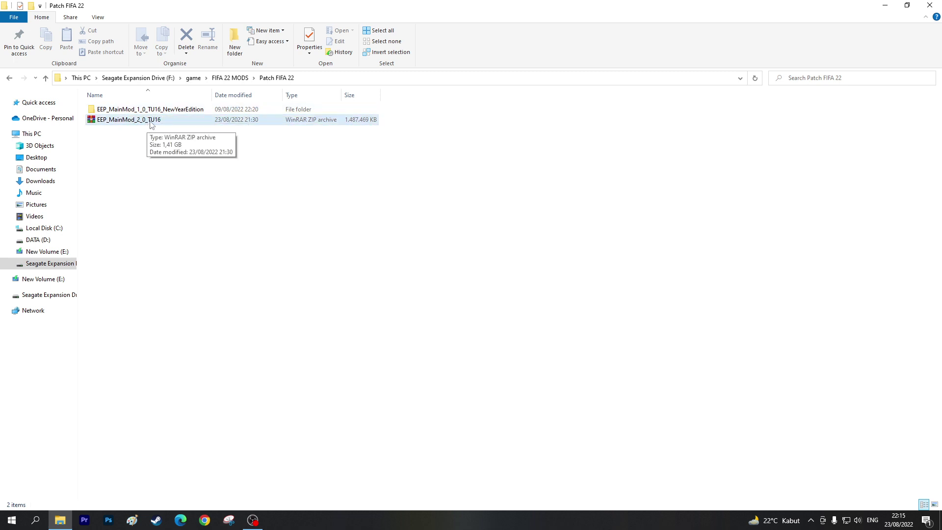
Extract the EEP_MainMod_2_0_TU16 archive into the Patch FIFA 22 folder.
click(305, 122)
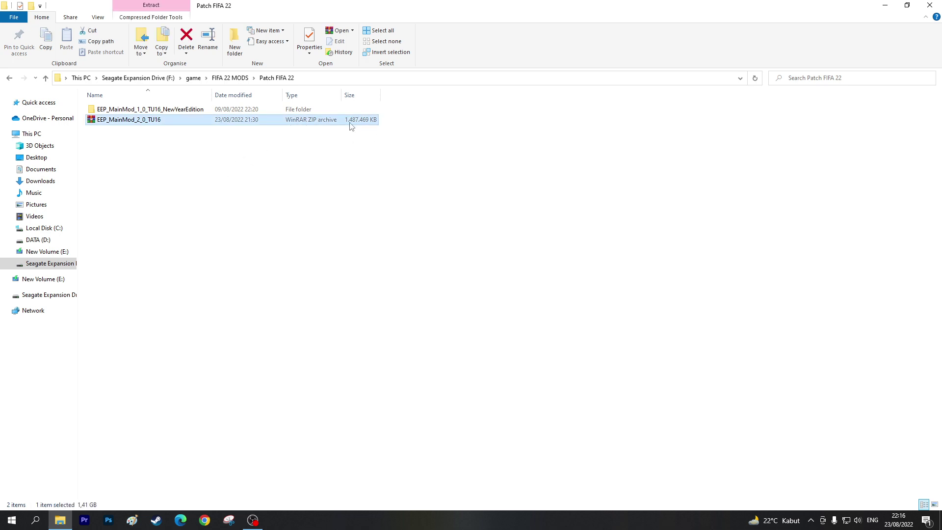
click(198, 165)
click(192, 123)
right_click(193, 120)
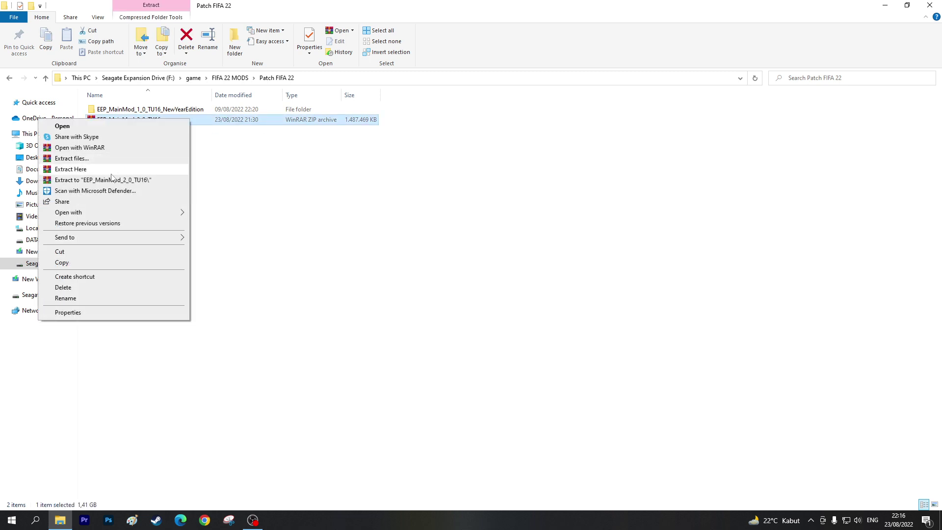
click(113, 173)
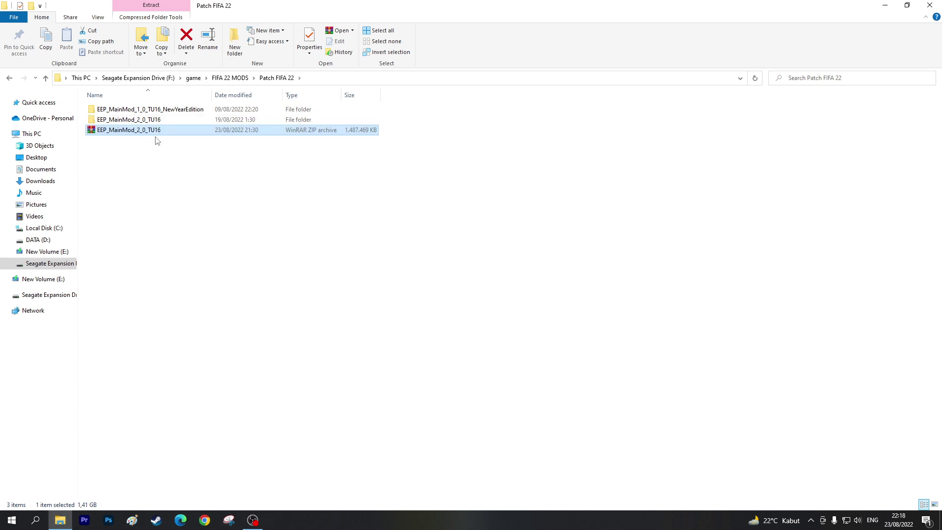
Open the extracted EEP_MainMod_2_0_TU16 folder and look through its Addons, Squads and Links subfolders.
double_click(143, 121)
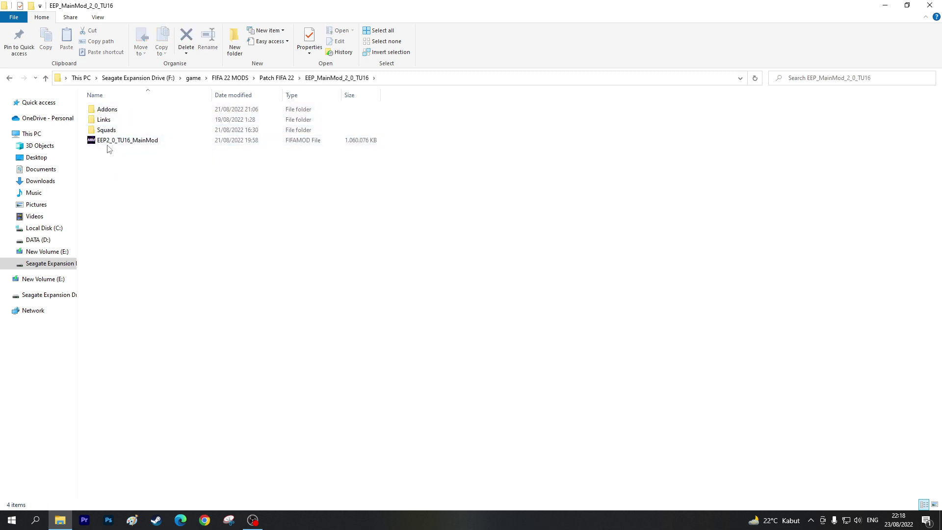
double_click(106, 110)
click(9, 78)
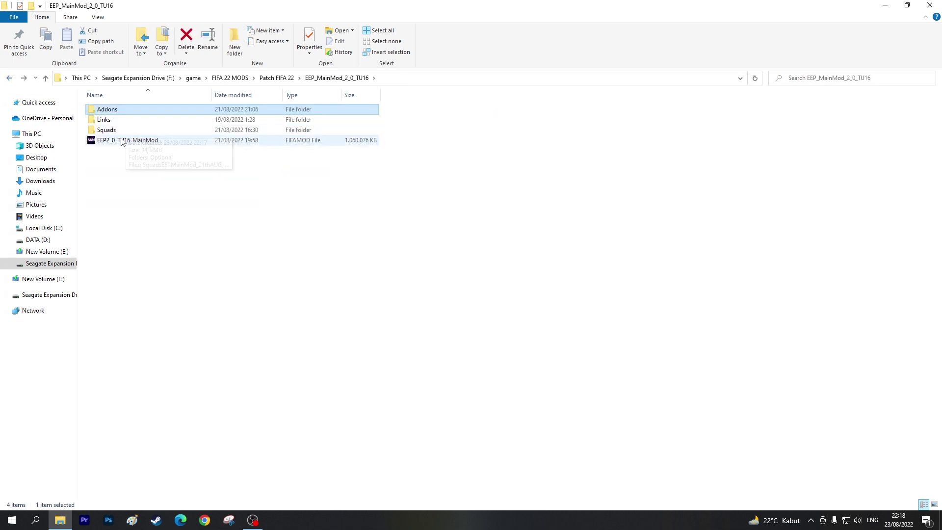
double_click(106, 130)
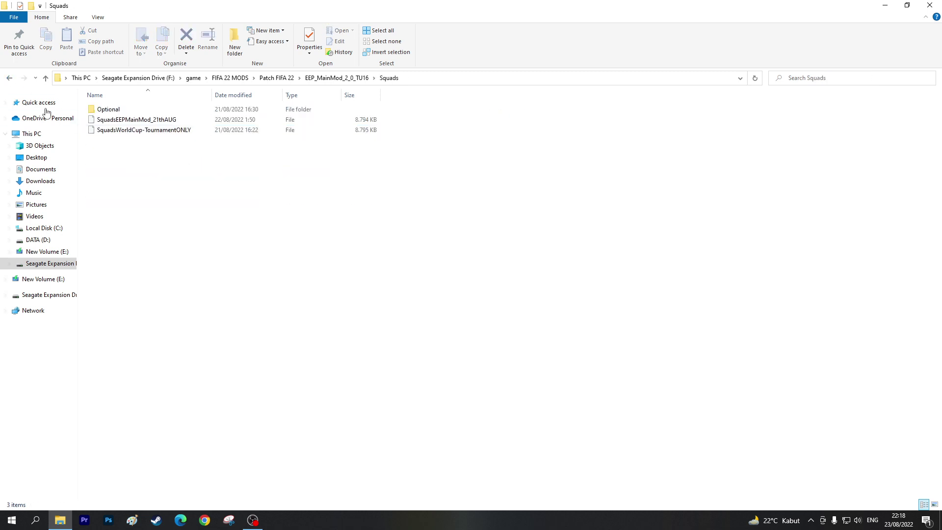
click(8, 78)
key(Return)
key(Down)
key(Return)
click(8, 78)
click(9, 78)
click(10, 78)
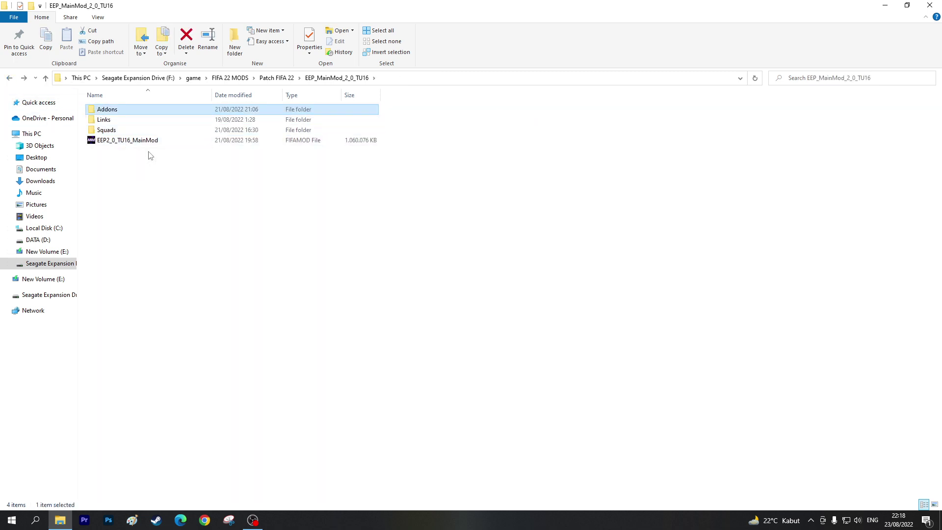
Launch FIFA Mod Manager from the desktop and select FIFA 22 as the game.
key(super+d)
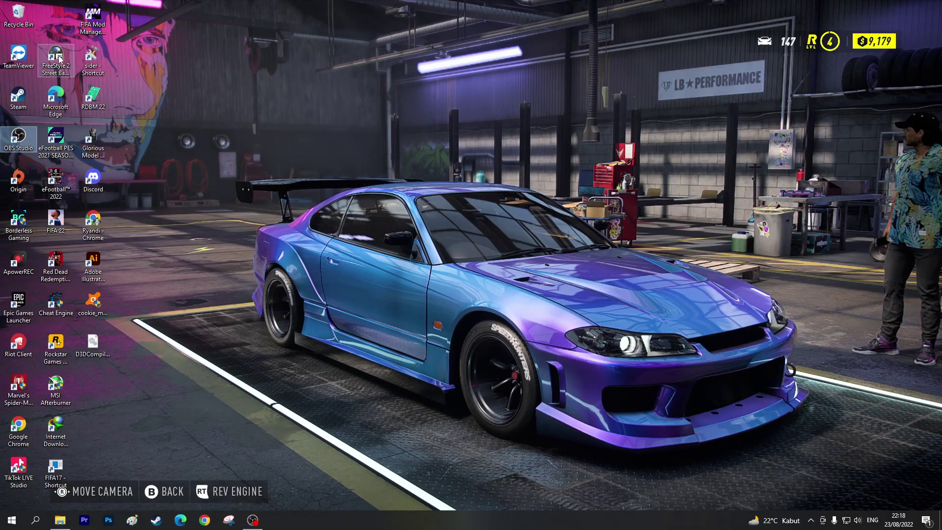
double_click(92, 30)
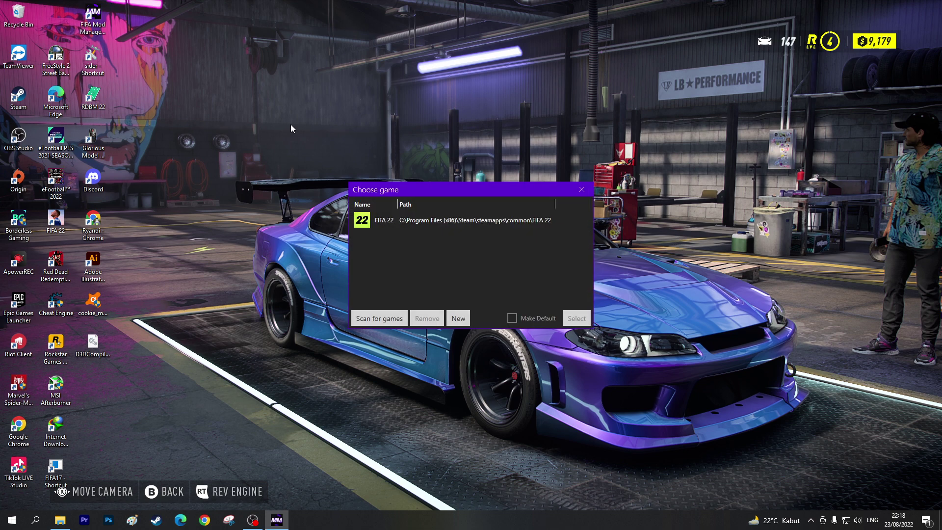
click(445, 222)
click(576, 317)
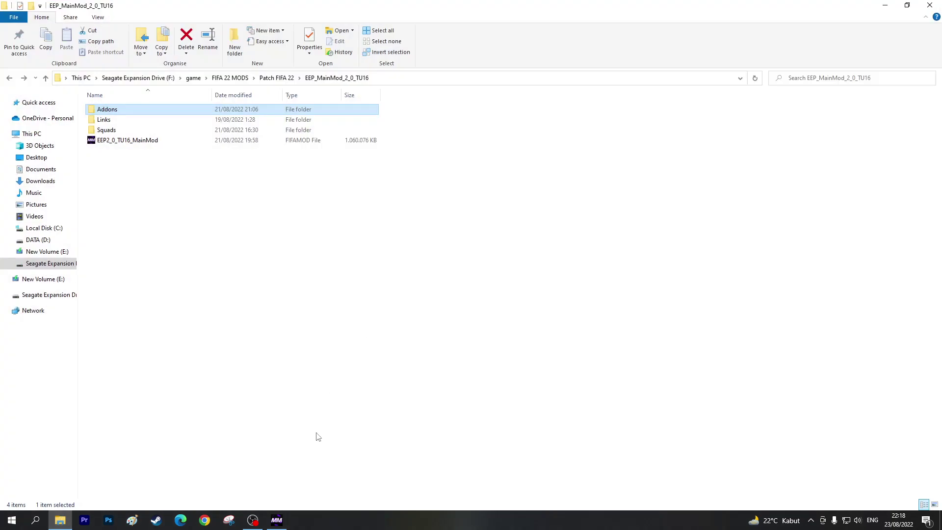
Remove BML Boots, EEP 1.0 NewYearEdition and MEGA KITPACK V1 from the applied mods in FIFA Mod Manager.
click(278, 521)
drag(517, 111, 486, 124)
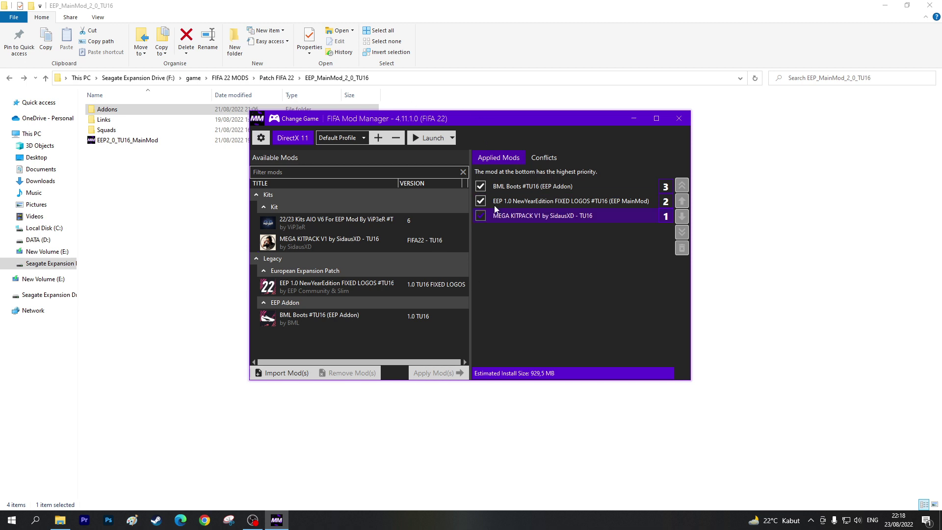
click(522, 217)
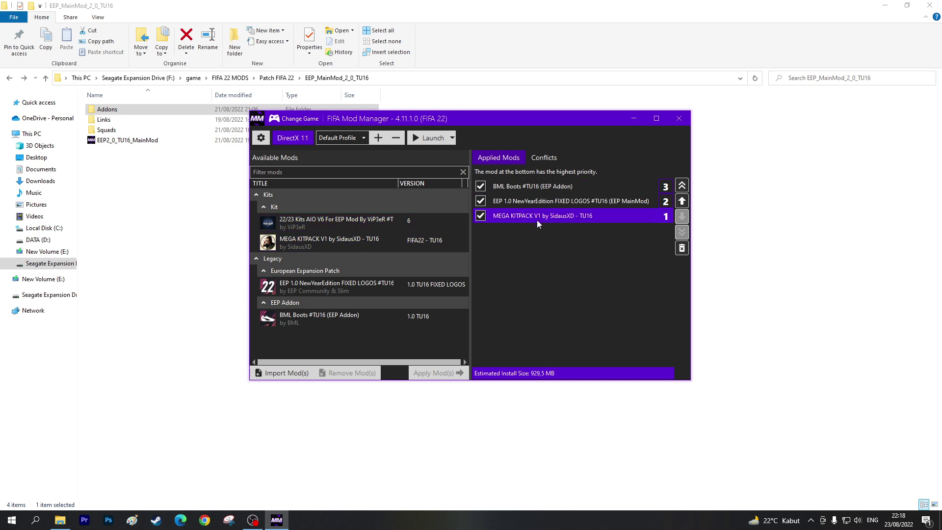
shift+click(534, 187)
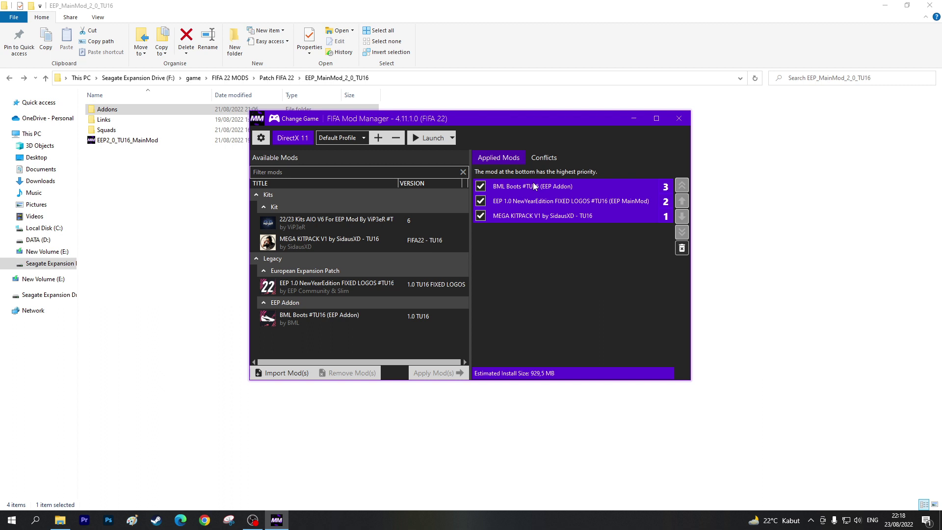
click(681, 249)
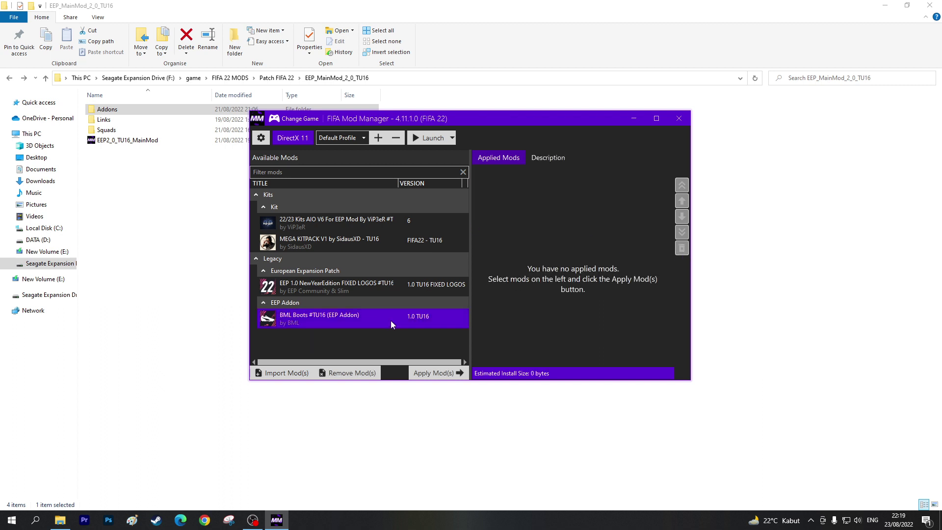
Uninstall the BML Boots and EEP 1.0 NewYearEdition mods from the available mods.
click(346, 373)
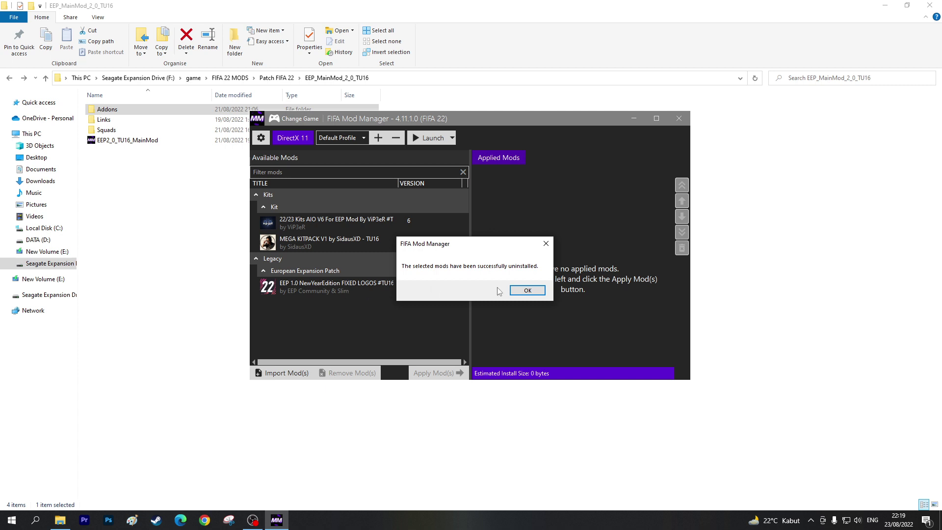
click(521, 290)
click(357, 274)
click(346, 270)
click(343, 288)
click(347, 373)
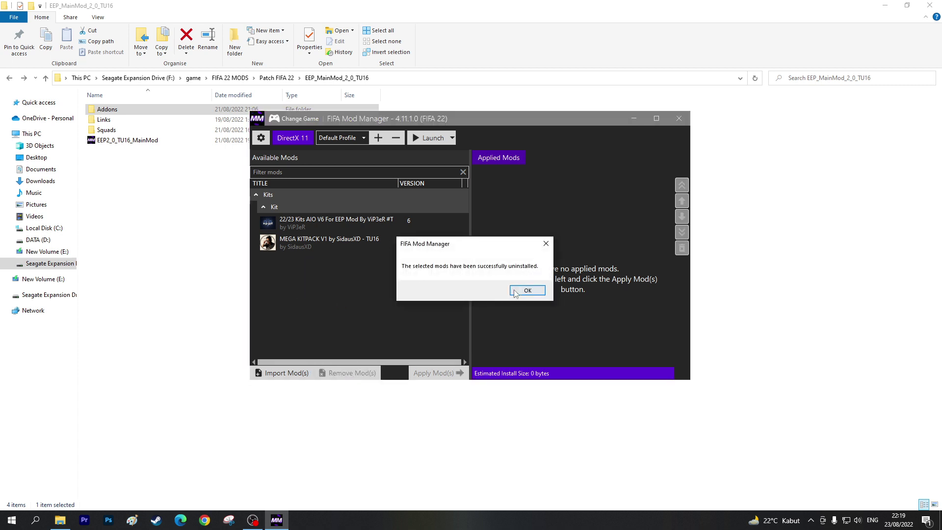
click(527, 290)
Uninstall the MEGA KITPACK V1 and 22/23 Kits AIO V6 mods from the available mods.
click(363, 248)
key(Delete)
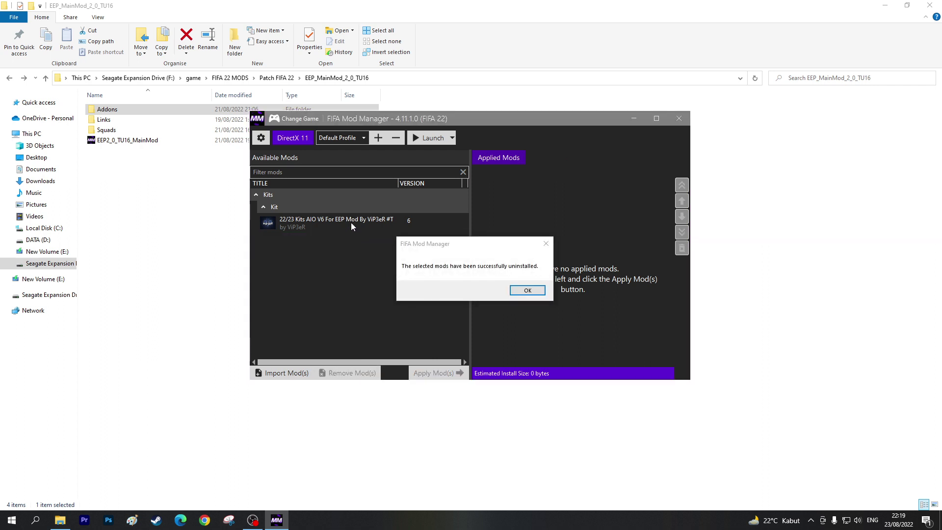
click(529, 290)
click(379, 229)
click(347, 373)
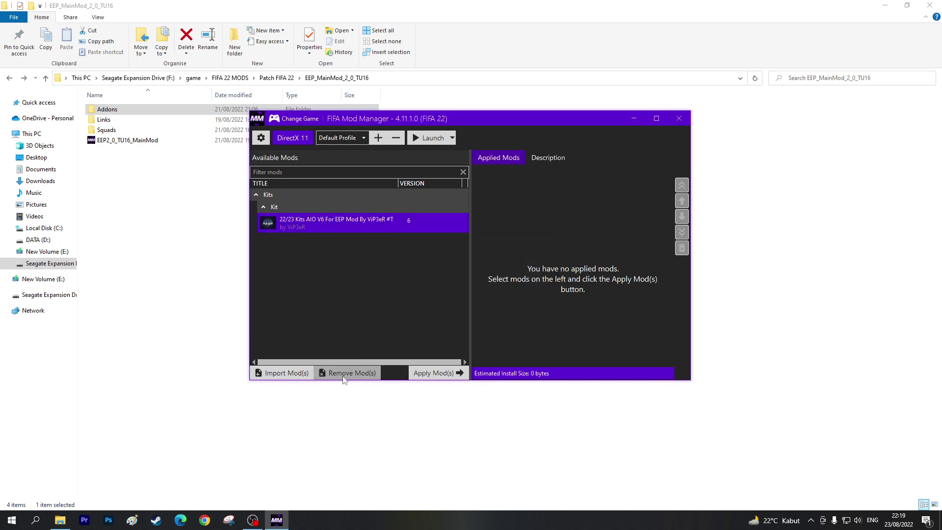
click(527, 289)
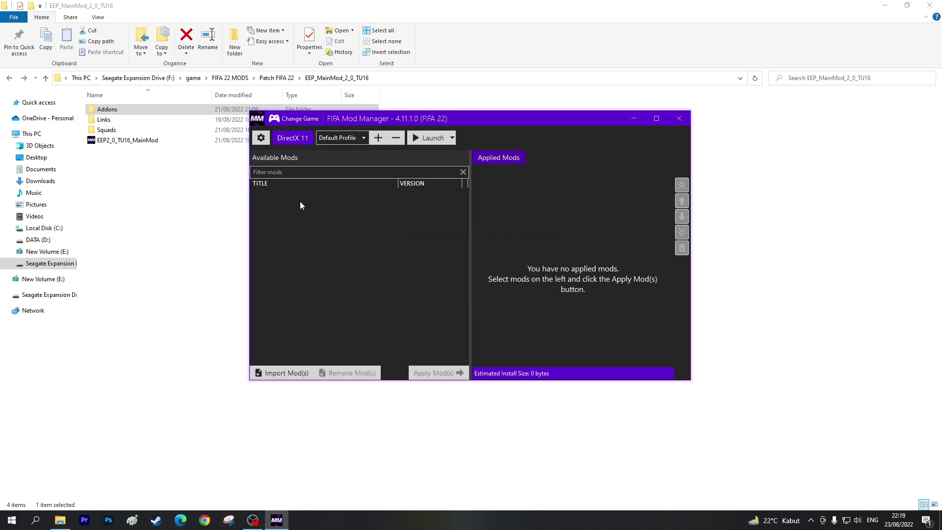
Import the EEP2_0_TU16_MainMod file from the extracted folder into FIFA Mod Manager and apply it.
drag(476, 125, 572, 132)
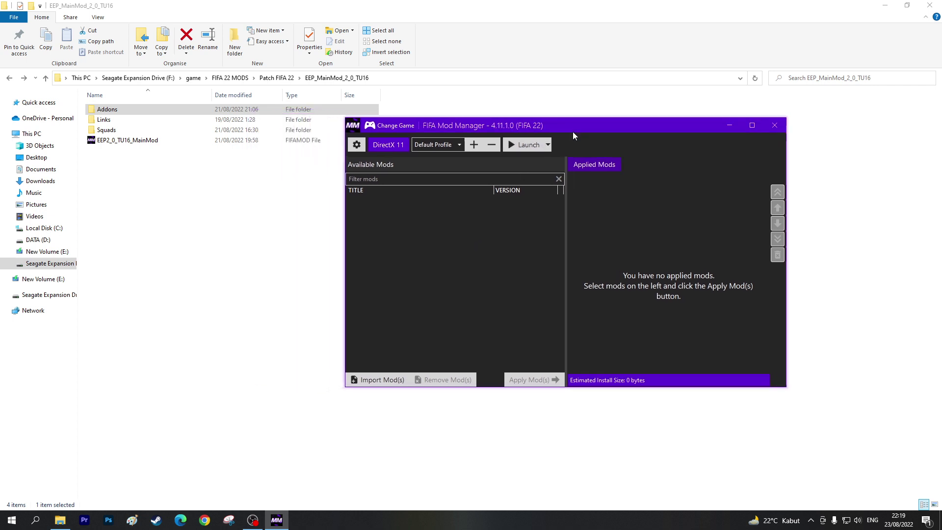
click(125, 141)
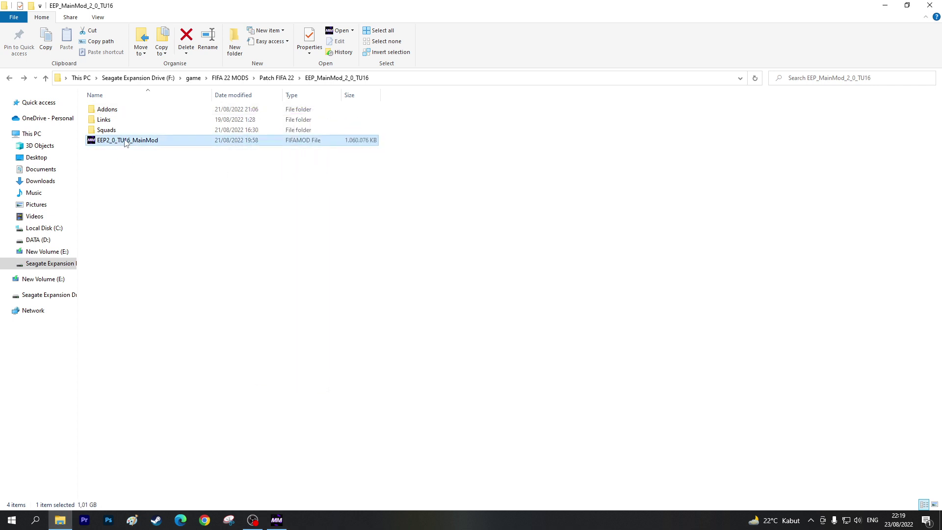
drag(125, 142, 416, 273)
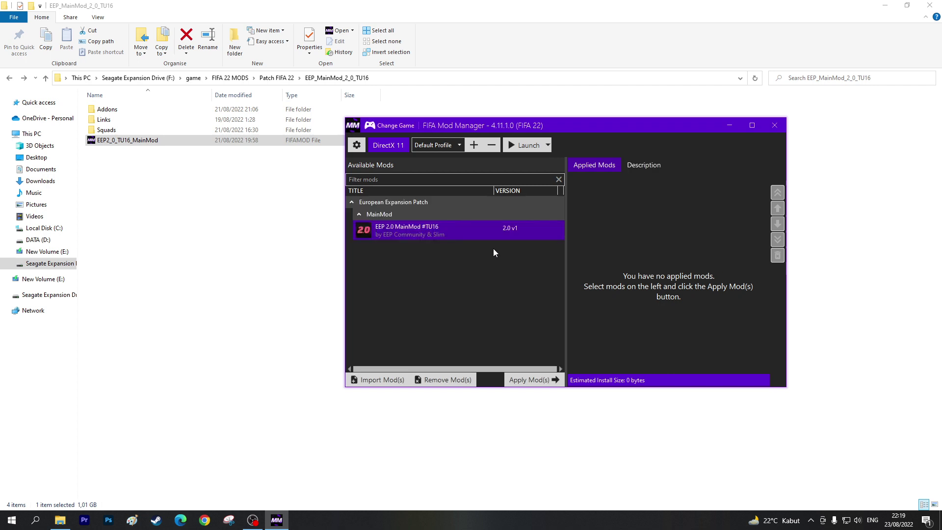
click(537, 380)
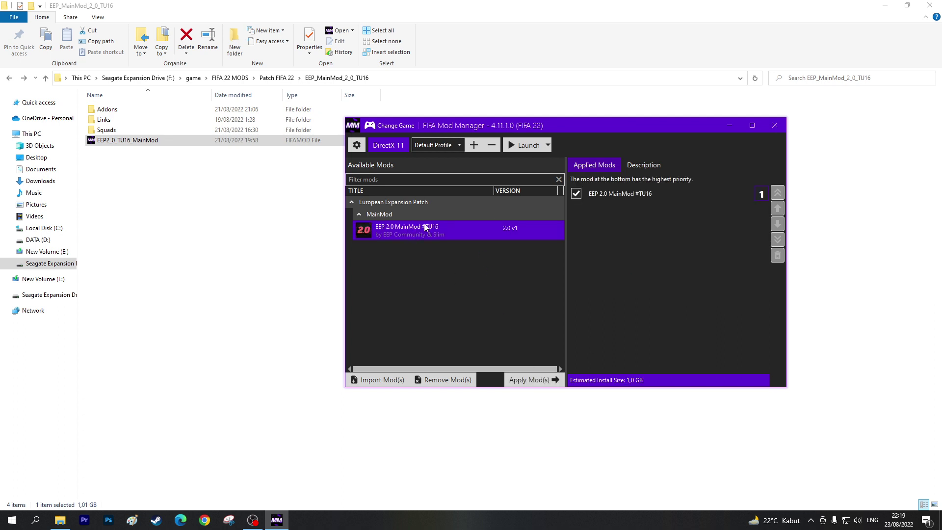
Import EEP_Addon_Theme from the Addons folder into FIFA Mod Manager and apply it.
double_click(106, 112)
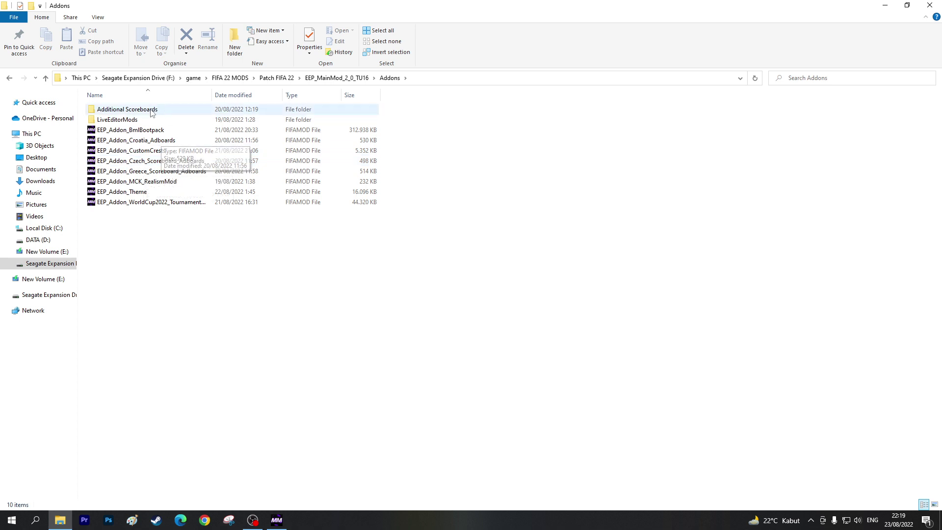
click(276, 520)
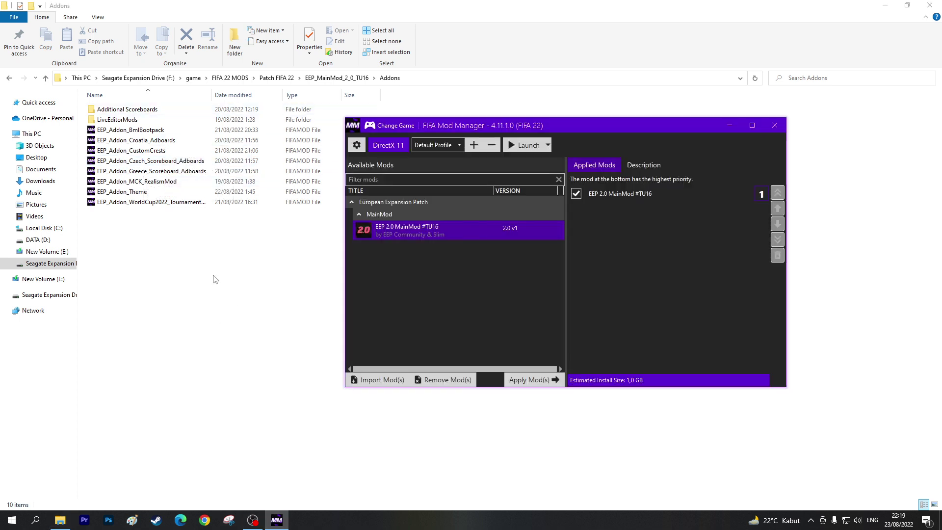
click(133, 192)
drag(134, 195, 418, 275)
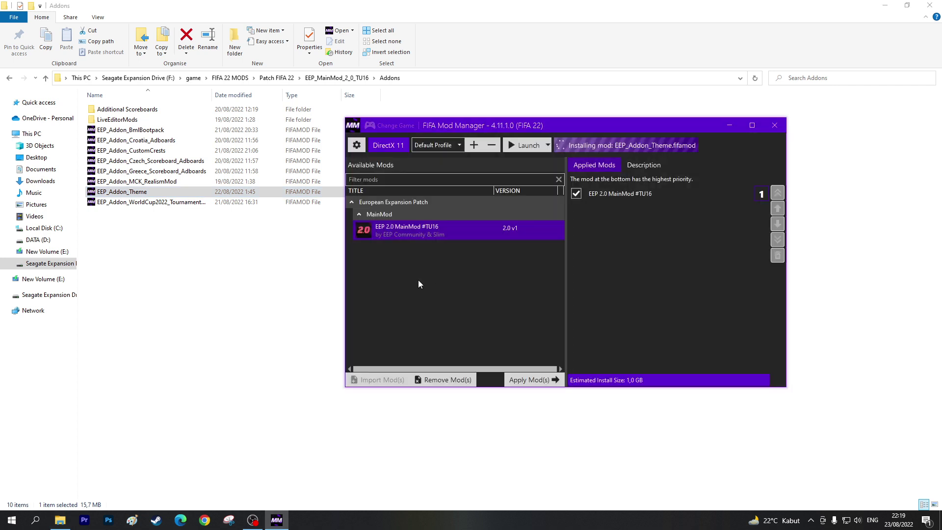
click(522, 380)
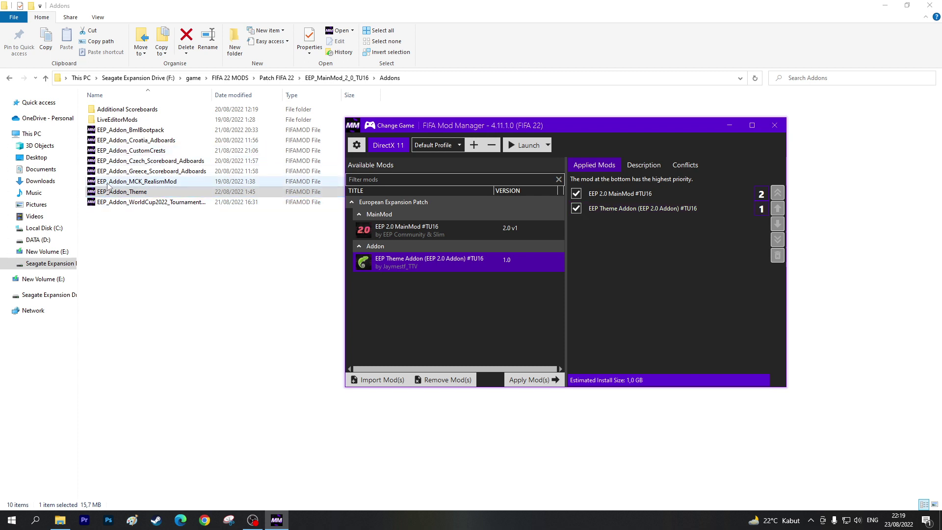
Import EEP_Addon_BmlBootpack from the Addons folder into FIFA Mod Manager and apply it.
click(122, 150)
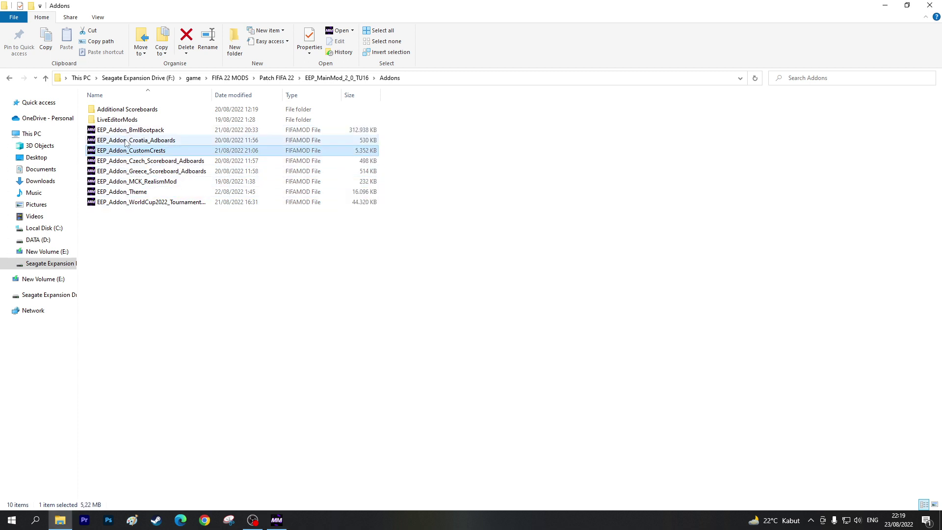
click(125, 133)
drag(129, 134, 428, 235)
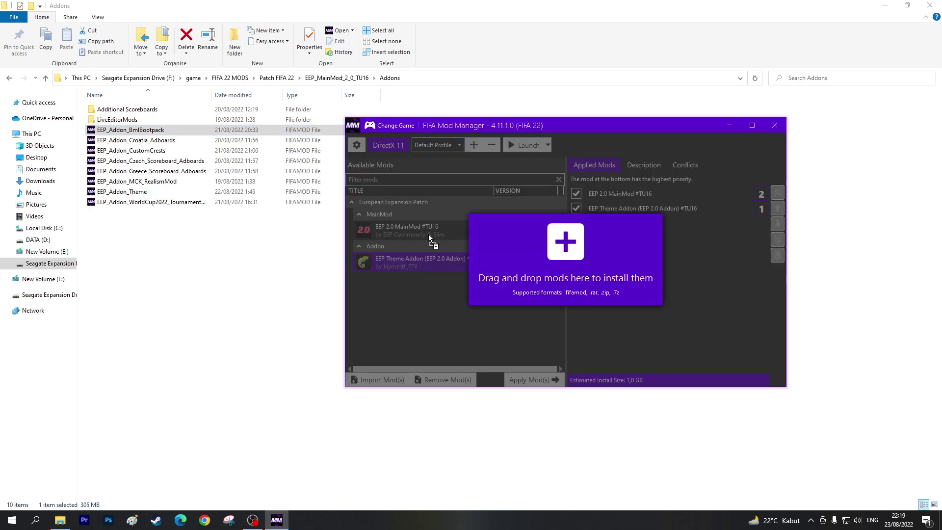
drag(424, 303, 436, 296)
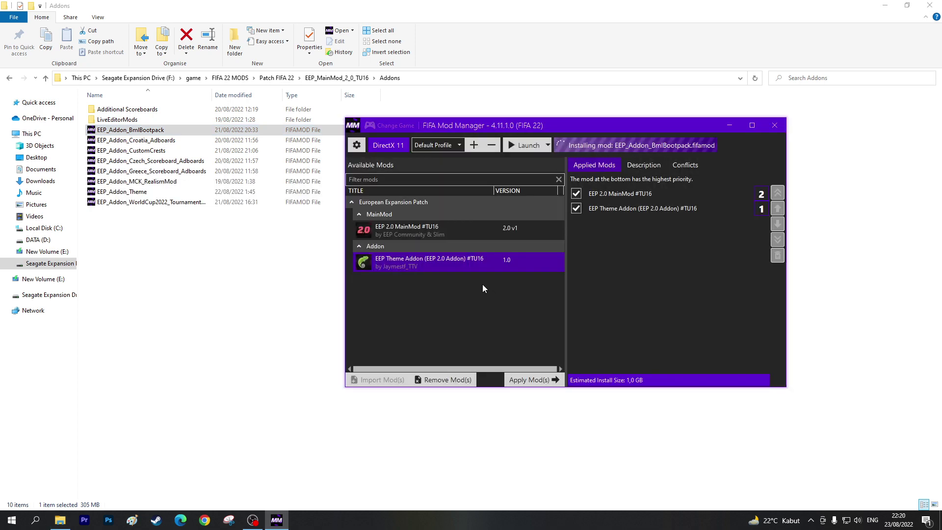
click(543, 380)
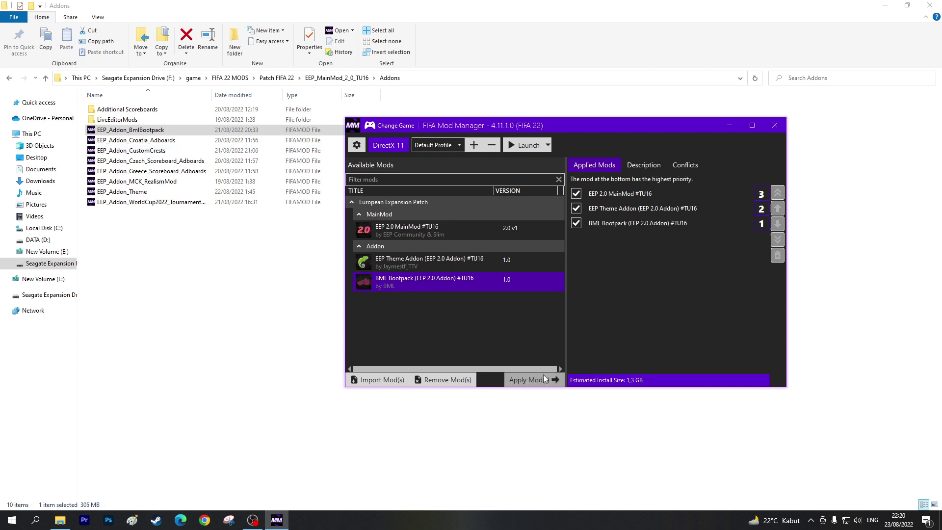
Check the addon files in the Addons folder, and select EEP 2.0 MainMod in the applied mods list.
click(156, 182)
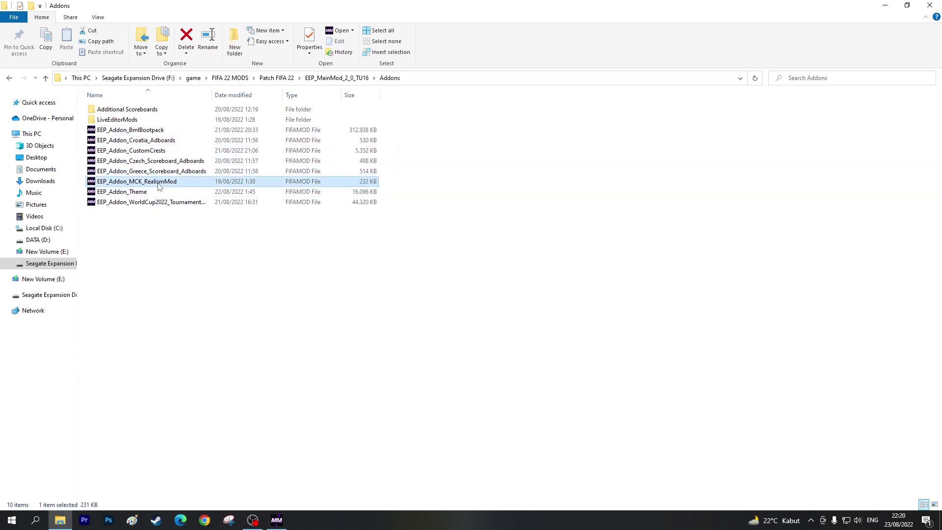
click(161, 131)
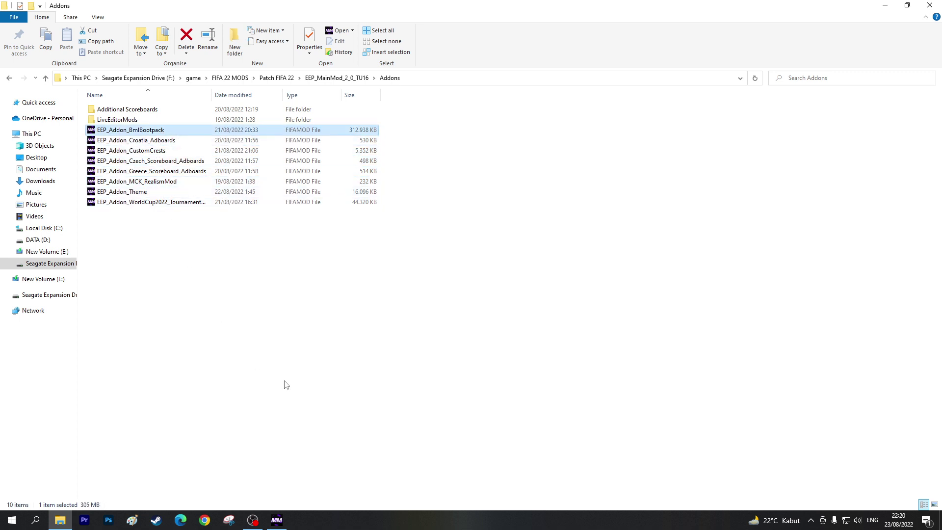
click(277, 520)
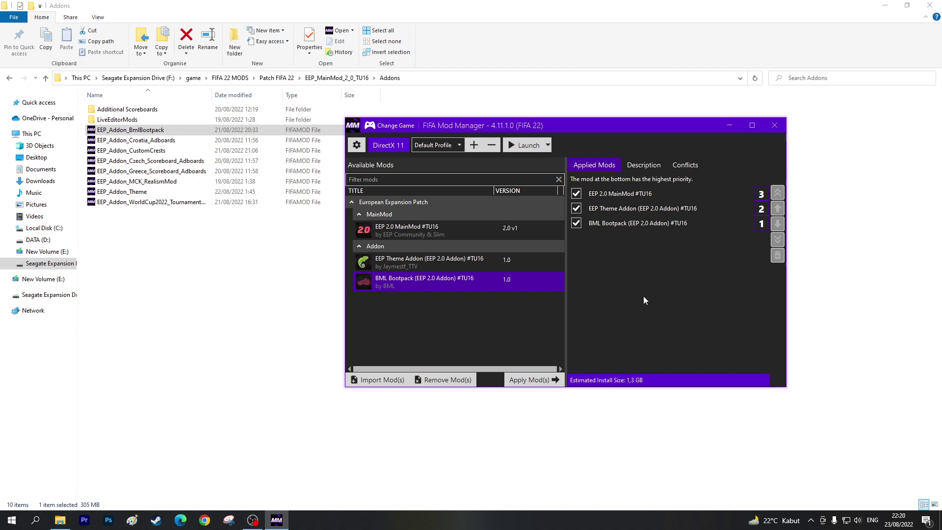
click(623, 193)
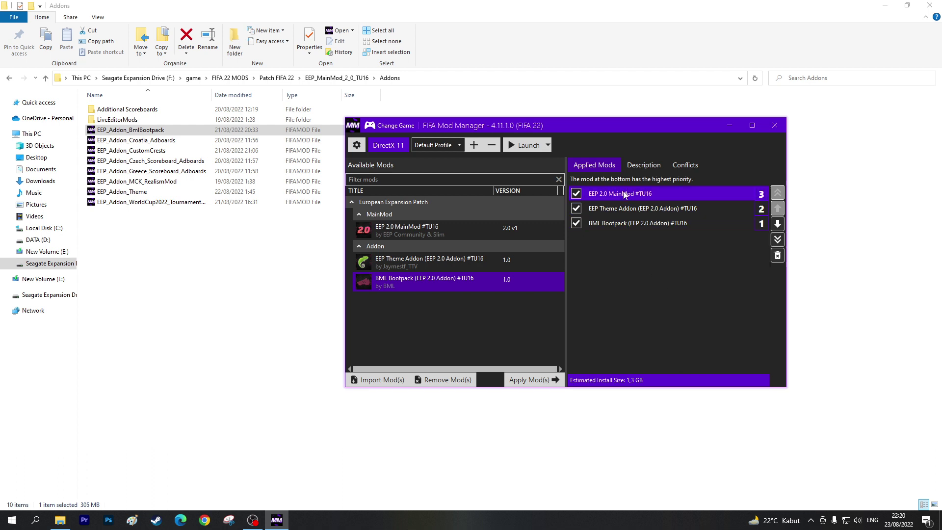
Move EEP 2.0 MainMod to the end of the applied mods list so it has the highest priority.
click(777, 224)
click(777, 224)
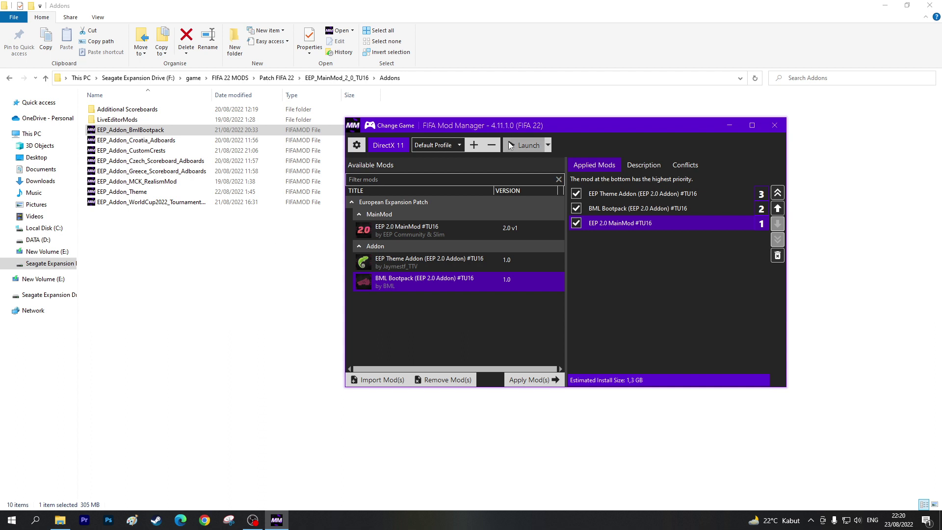
Switch to File Explorer and copy the SquadsEEPMainMod_21thAUG file from the Squads folder of EEP_MainMod_2_0_TU16.
click(177, 271)
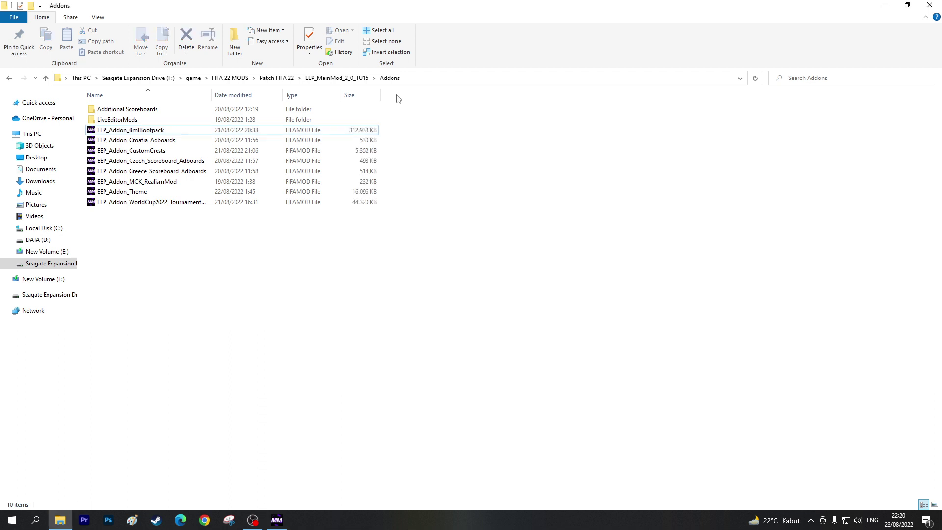
click(335, 79)
double_click(230, 130)
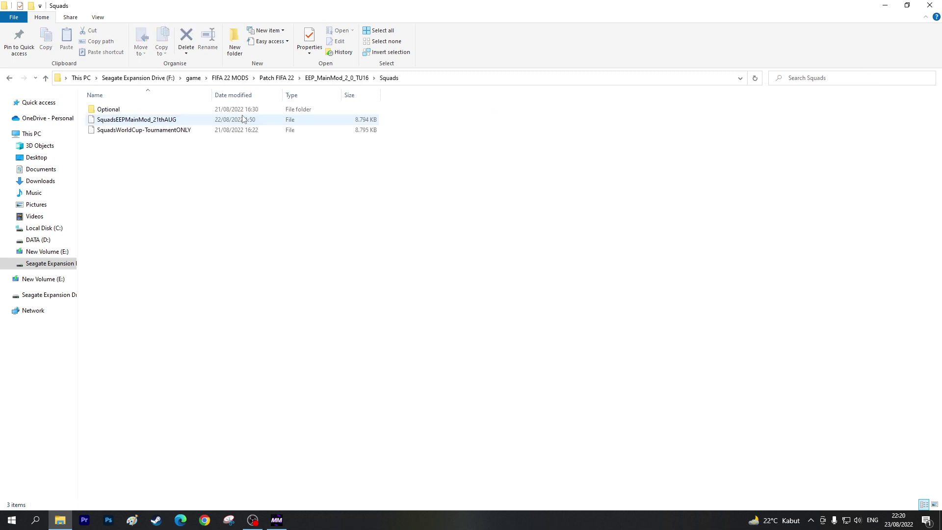
click(147, 122)
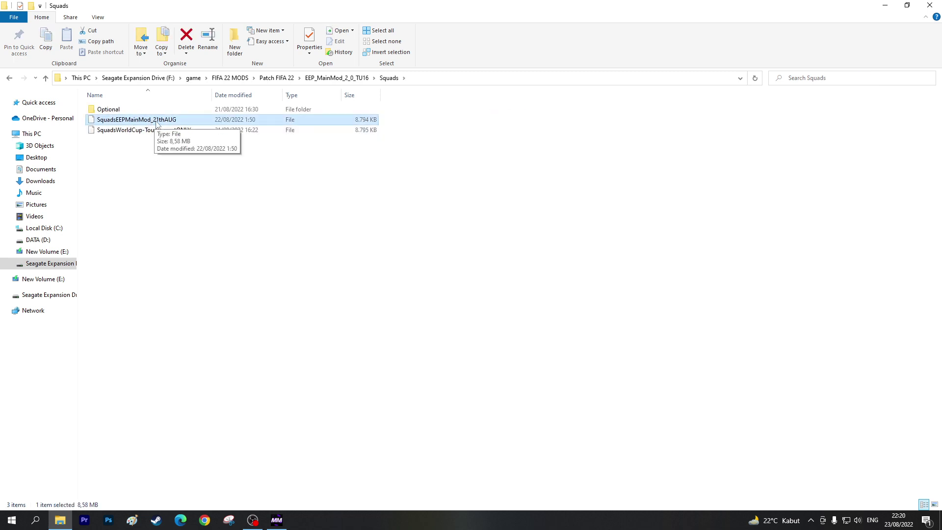
right_click(209, 120)
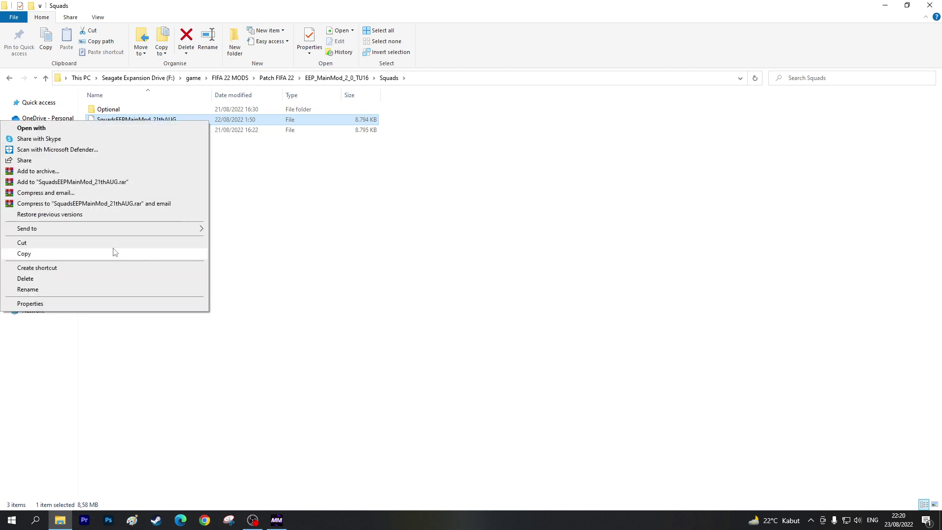
click(47, 255)
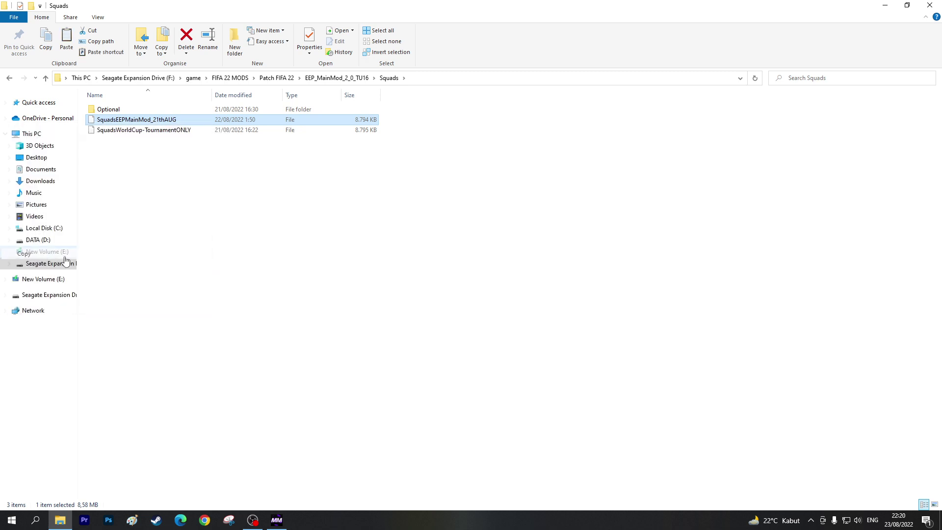
Paste the squad file into the settings folder of FIFA 22 under Documents and refresh the folder.
click(44, 170)
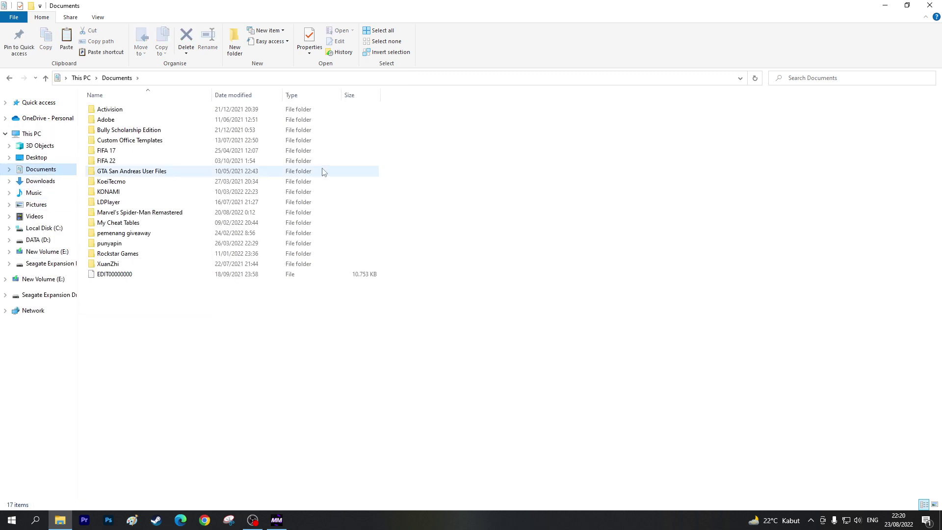
double_click(147, 163)
click(149, 151)
double_click(149, 152)
right_click(533, 181)
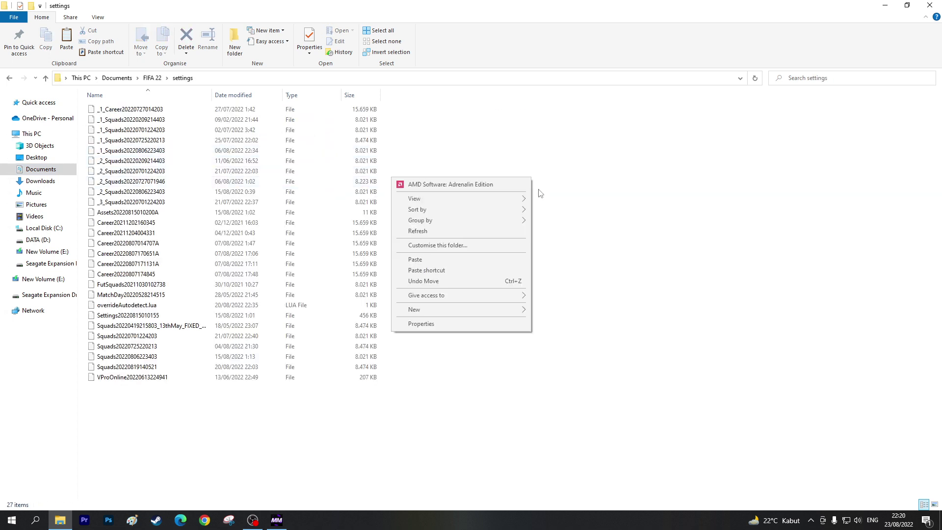
click(441, 259)
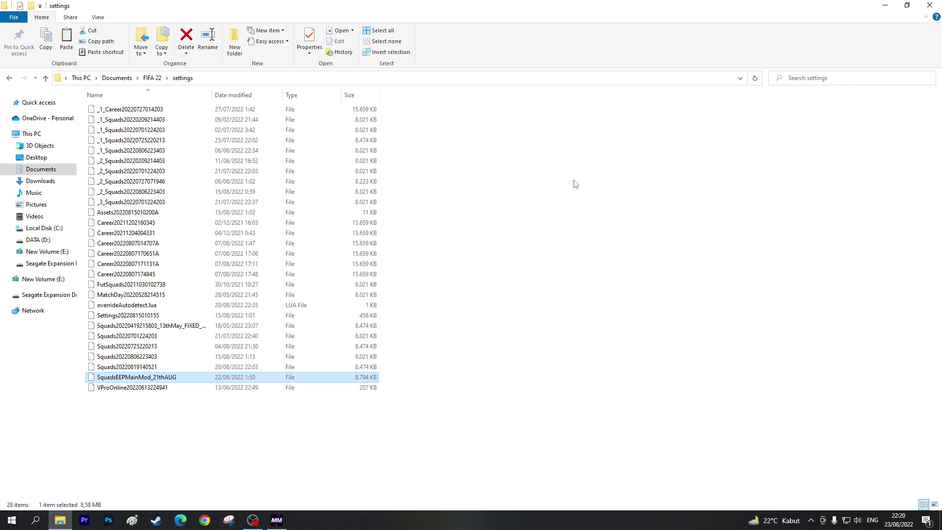
right_click(504, 191)
click(387, 243)
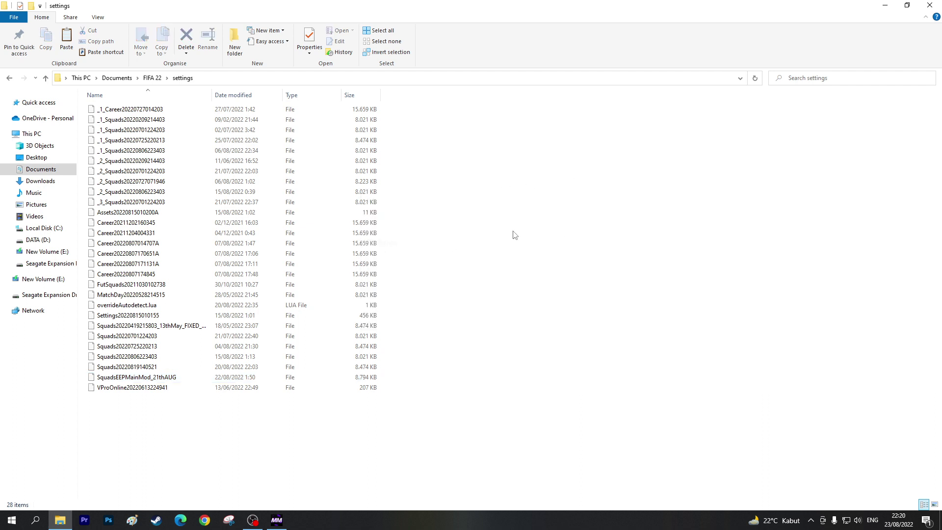
Return to the Addons folder of EEP_MainMod_2_0_TU16 and copy the LiveEditorMods folder.
click(8, 79)
click(9, 79)
click(8, 79)
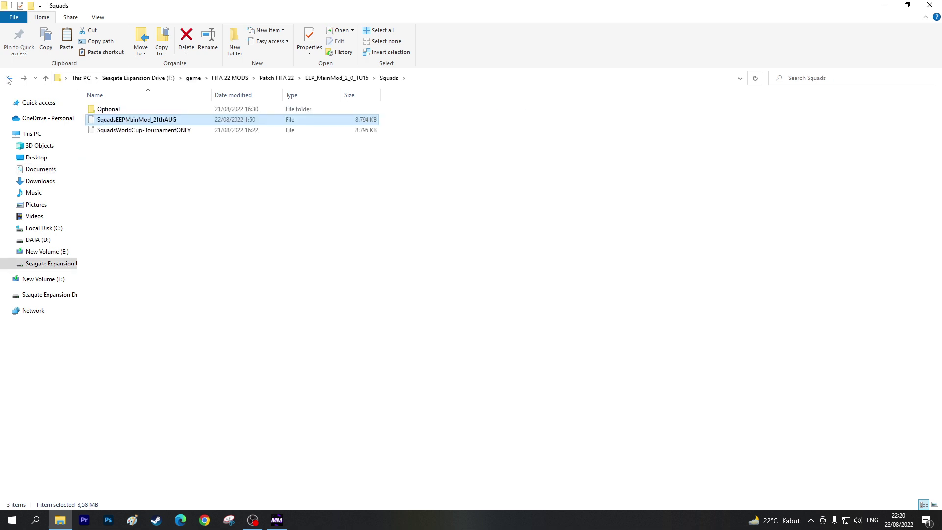
click(8, 78)
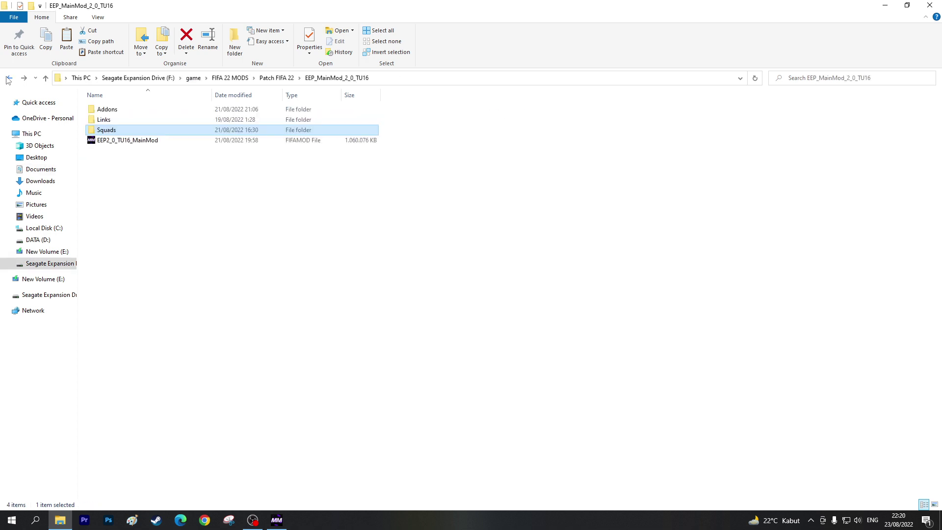
click(117, 112)
double_click(118, 117)
click(119, 120)
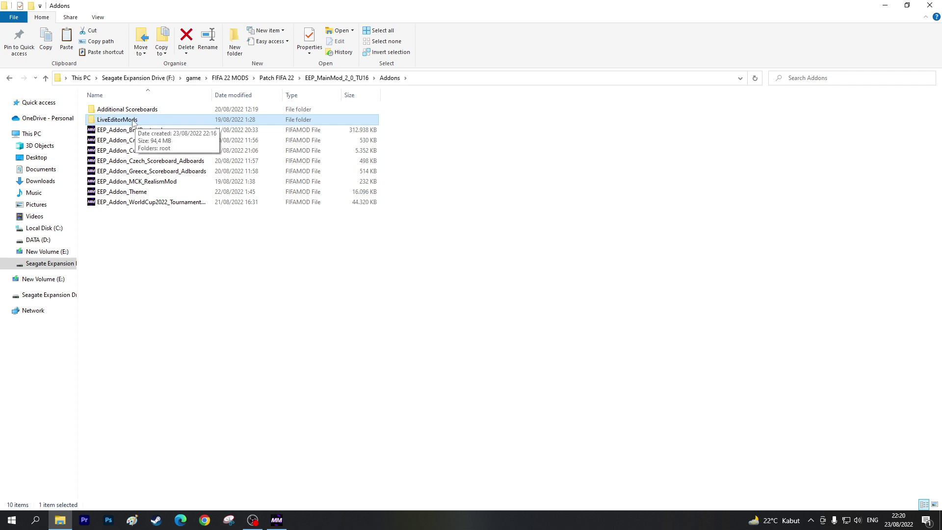
double_click(130, 121)
click(10, 78)
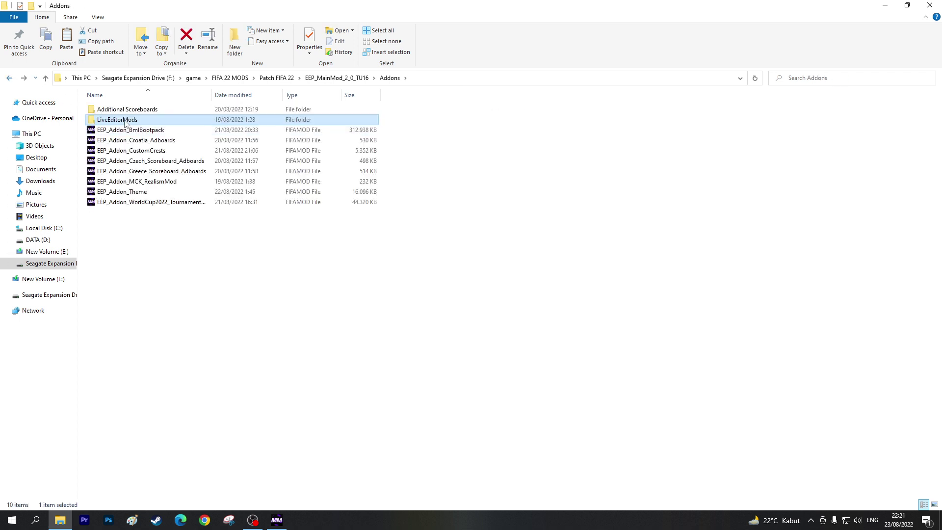
right_click(118, 122)
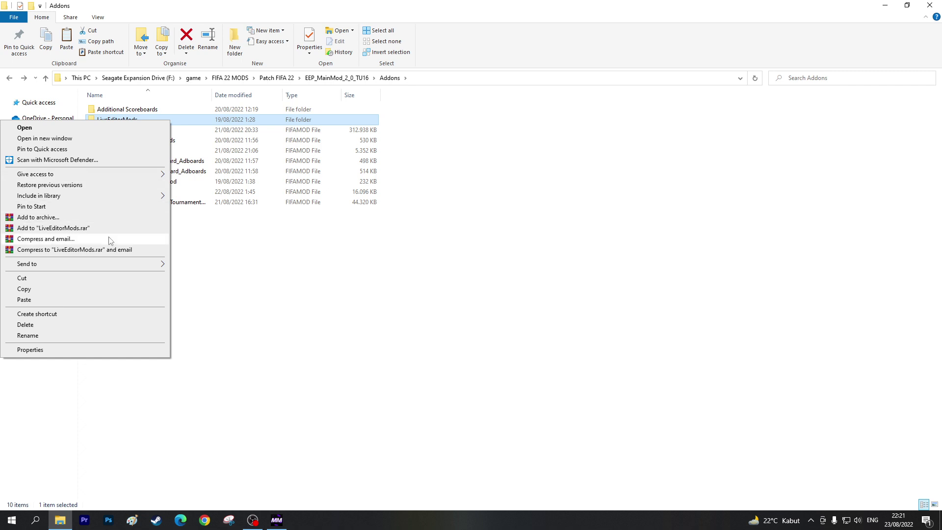
click(72, 289)
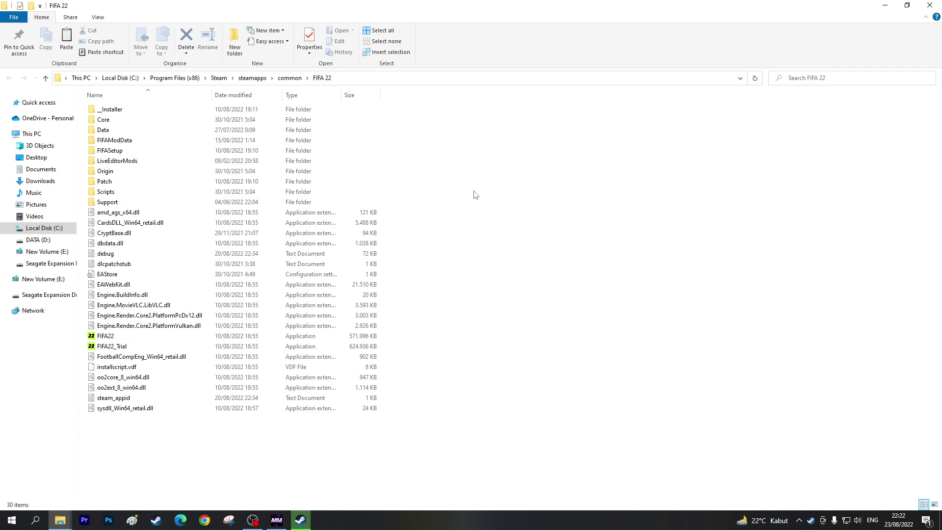
Browse FIFA 22's local files through Steam and paste the copied LiveEditorMods folder into the game's installation folder.
click(300, 520)
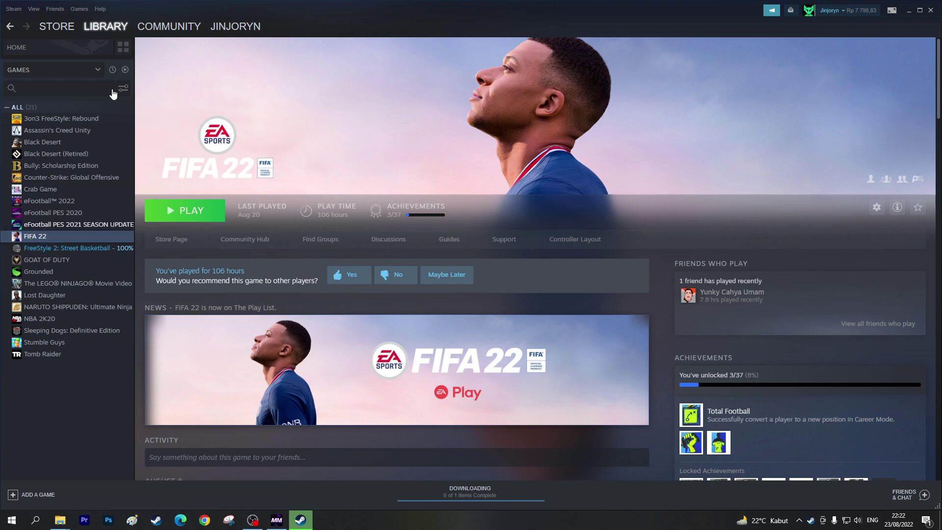
right_click(49, 238)
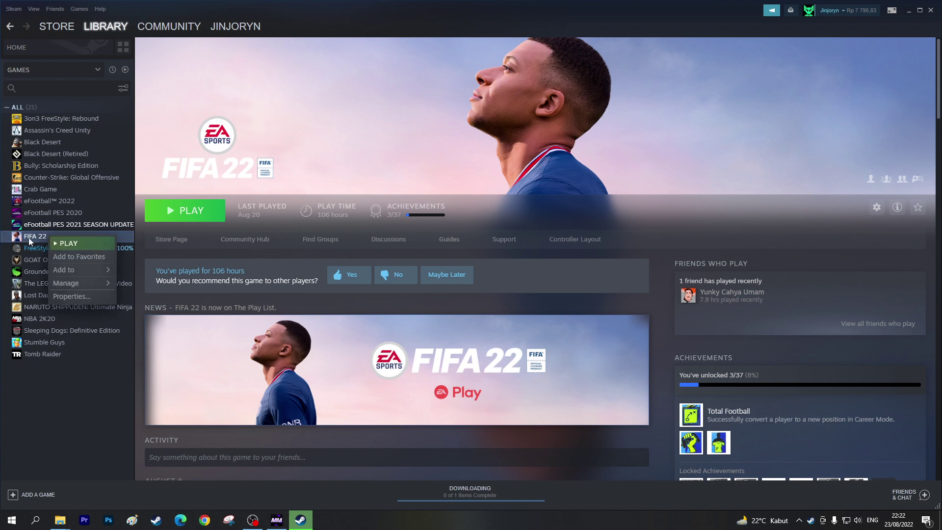
mouse_move(74, 283)
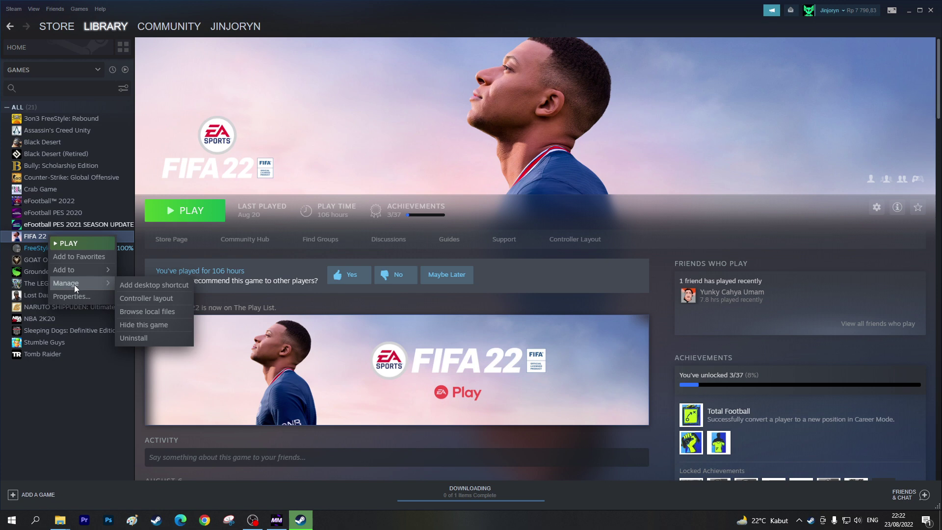
click(163, 316)
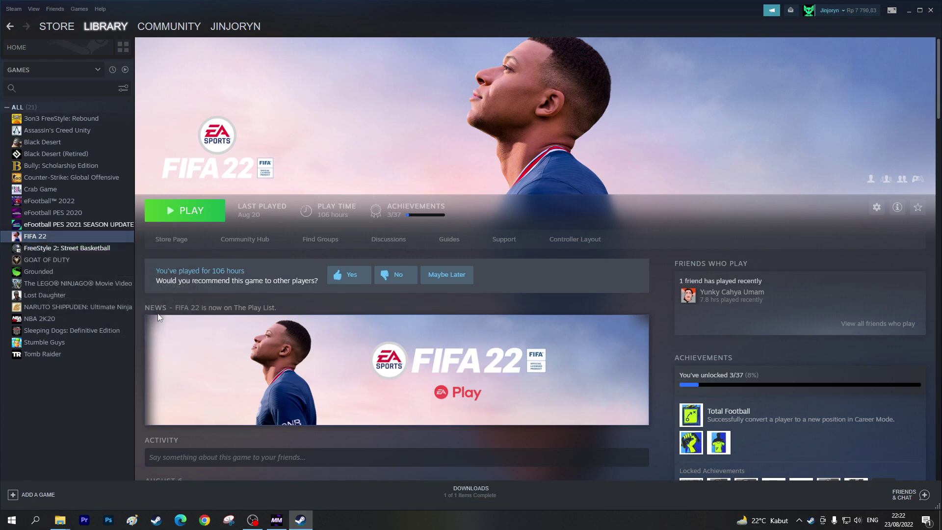
mouse_move(64, 525)
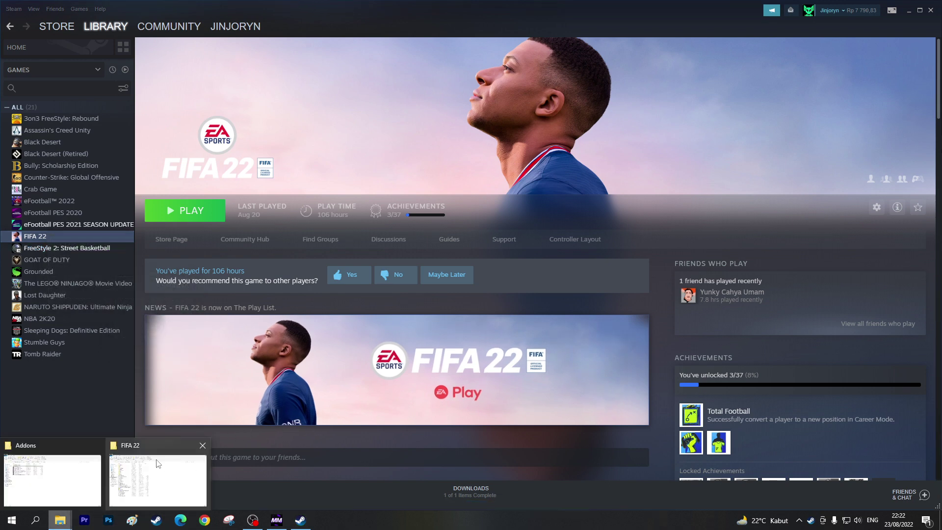
click(157, 473)
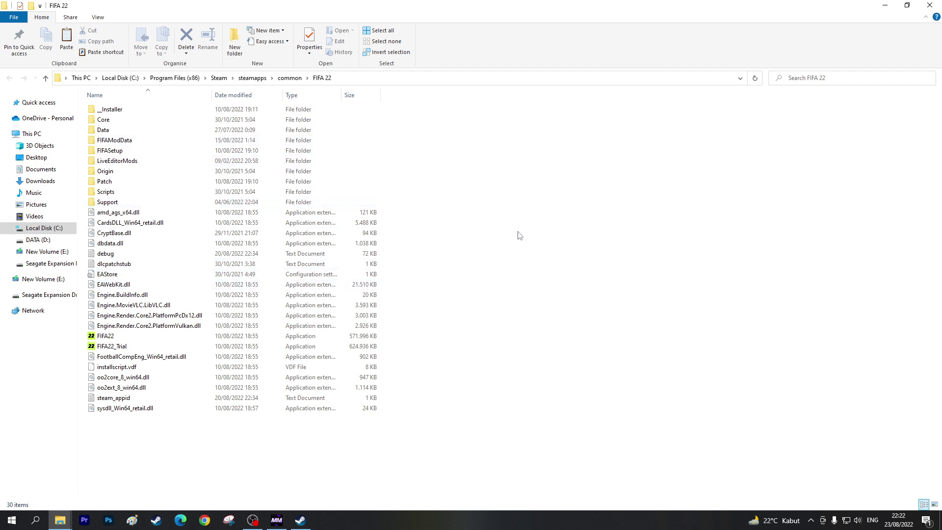
right_click(503, 162)
click(461, 244)
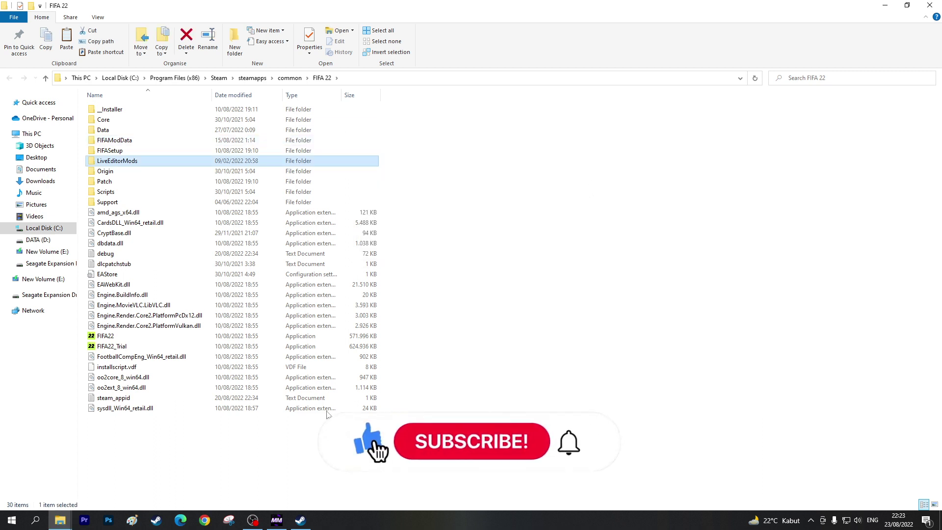
Switch to FIFA Mod Manager, launch FIFA 22 with the applied mods and continue past the title screen.
click(277, 521)
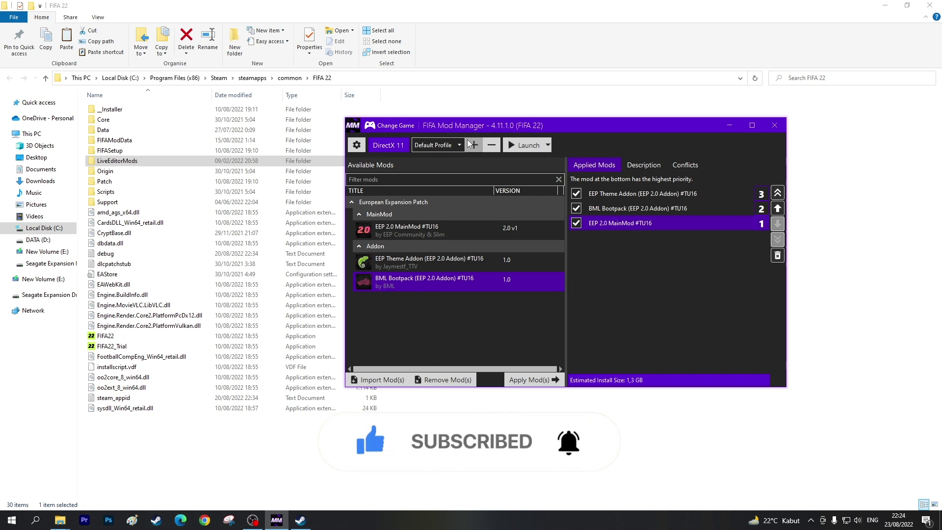
click(519, 145)
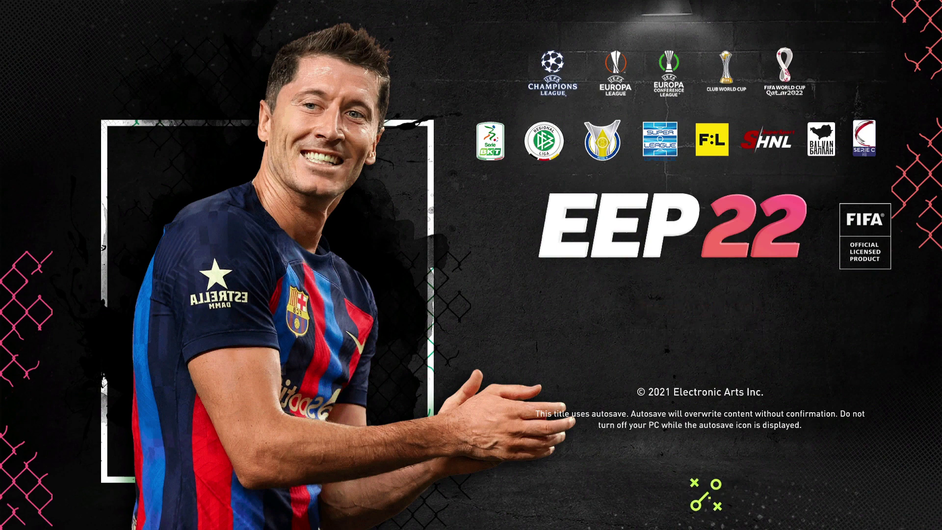
key(Return)
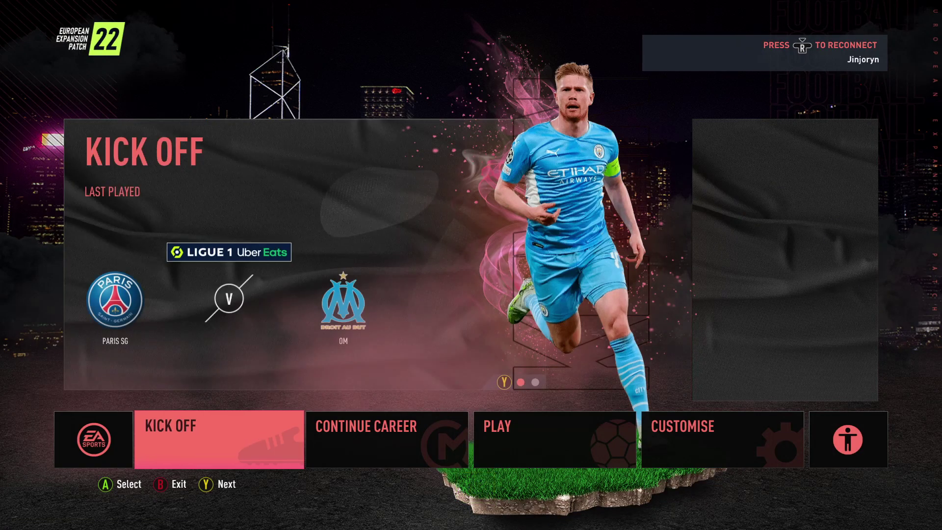
Open the Profile section under Customise from the game's main menu.
key(Right)
key(Left)
key(Right)
key(Right)
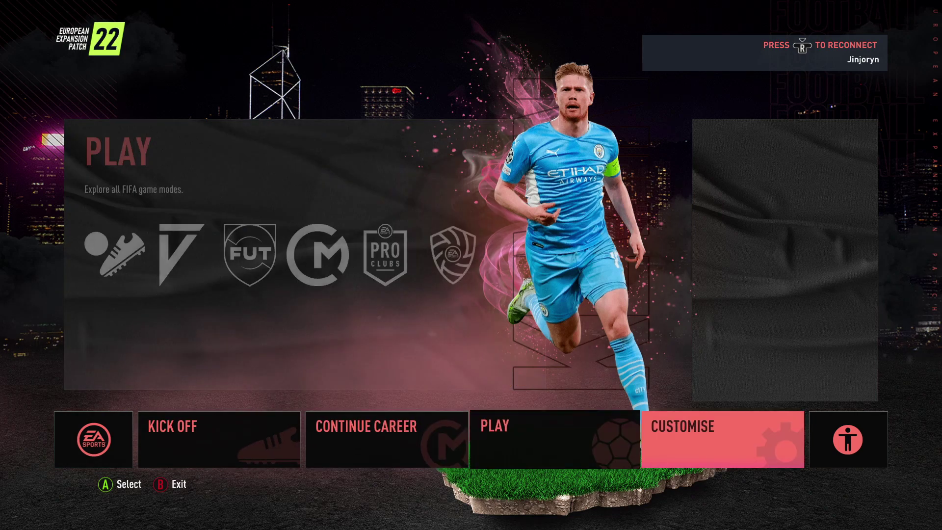
key(Right)
key(Left)
key(Right)
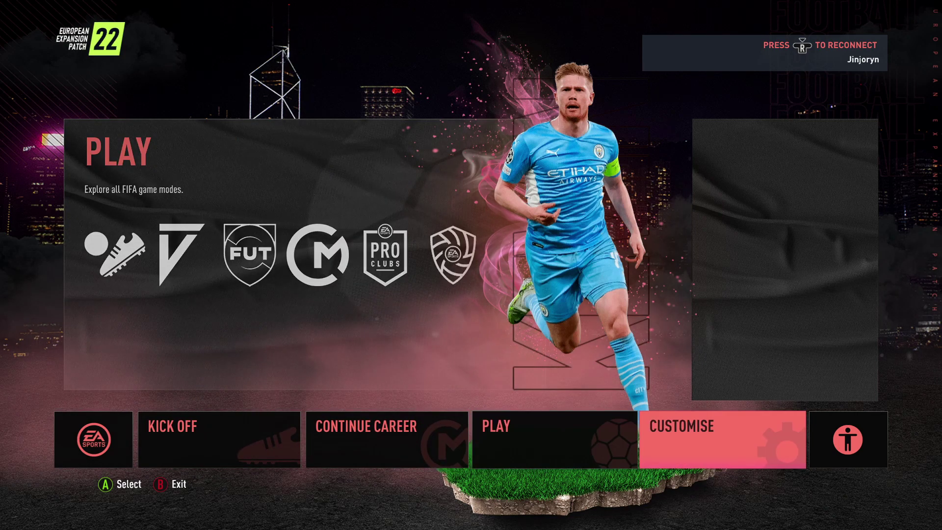
key(Return)
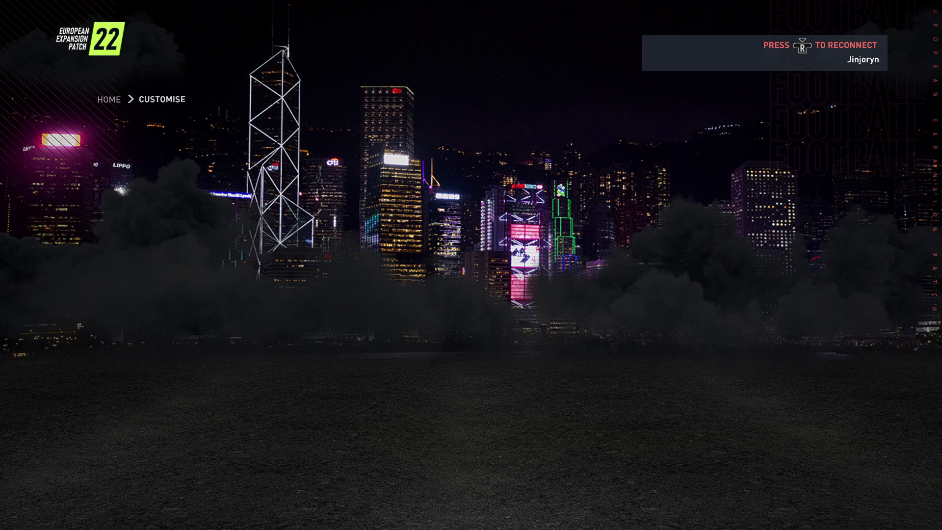
key(Up)
key(Left)
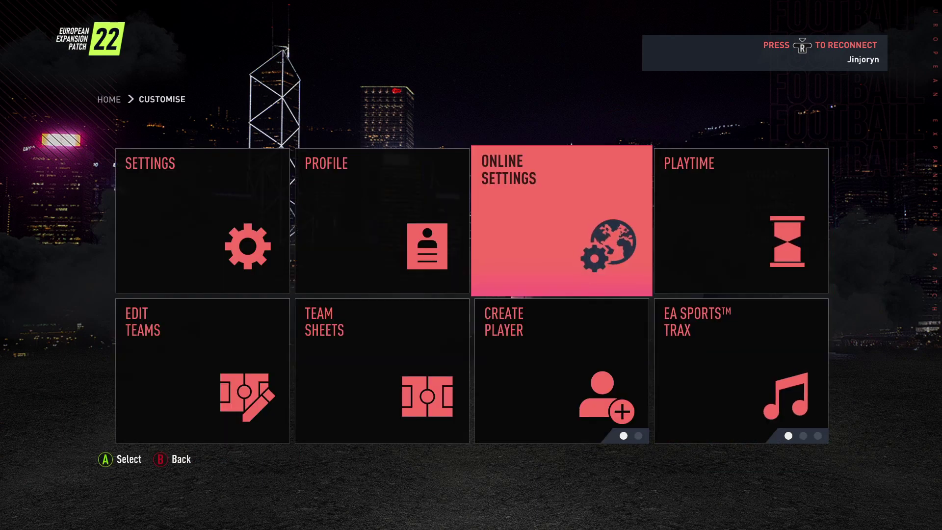
key(Left)
key(Return)
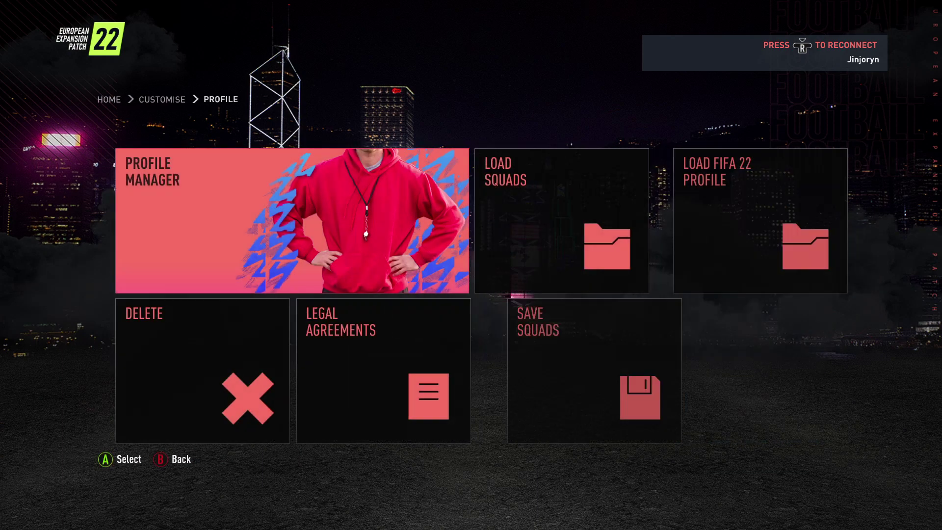
Check the EEP 2v0 MainSquad 21th AUG entry in the Load Squads list and return to the Profile section.
key(Right)
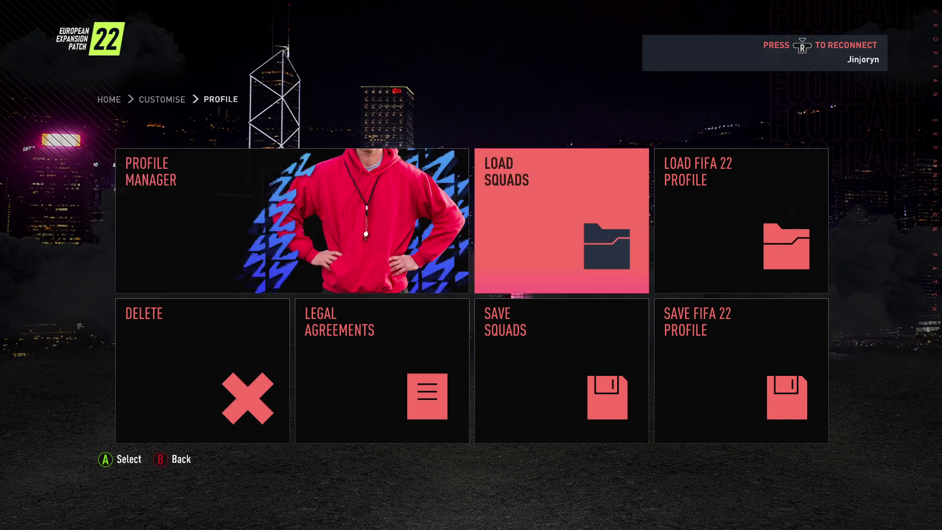
key(Return)
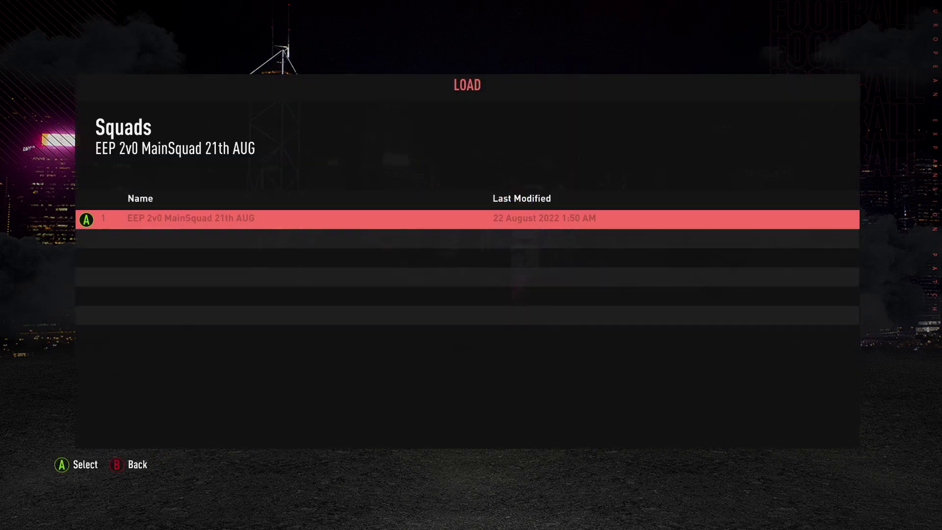
key(Down)
key(Up)
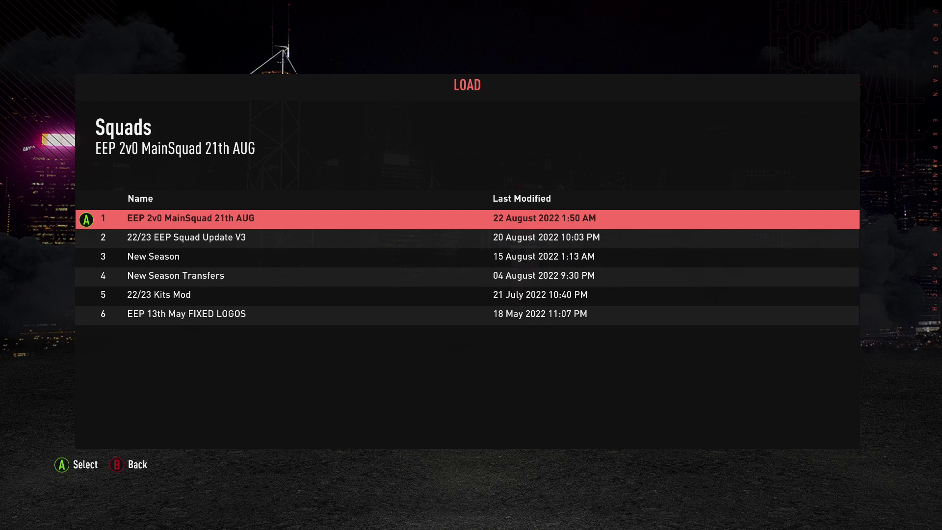
key(Escape)
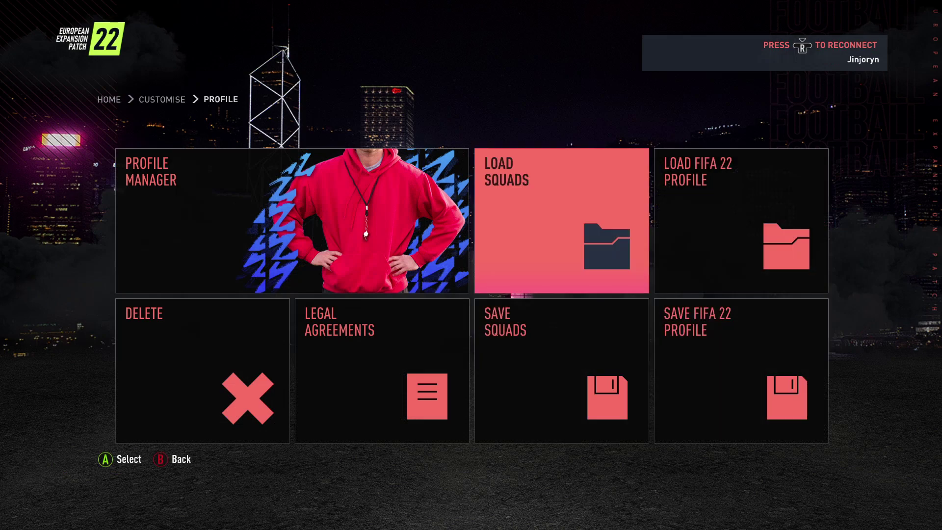
Leave the Profile section and open Paris SG's default 4-3-3 Flat team sheet through Team Sheets.
key(Down)
key(Up)
key(Escape)
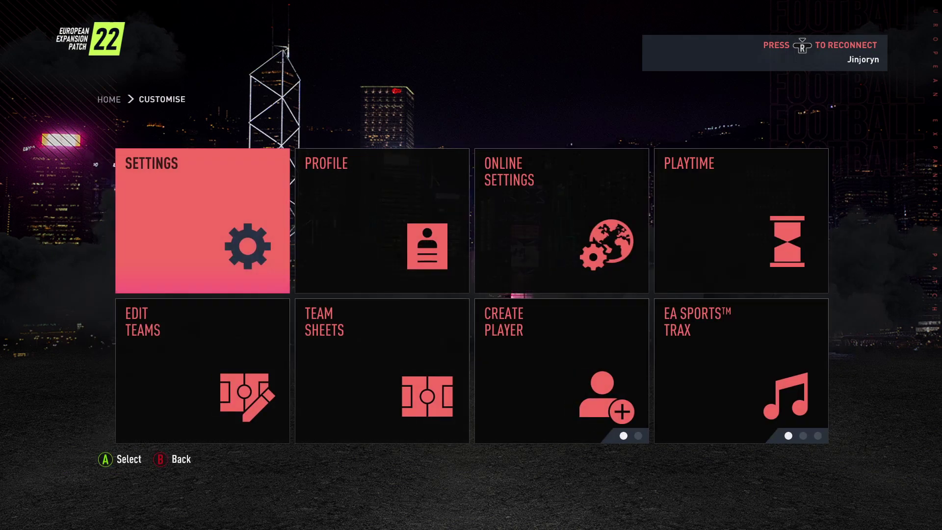
key(Escape)
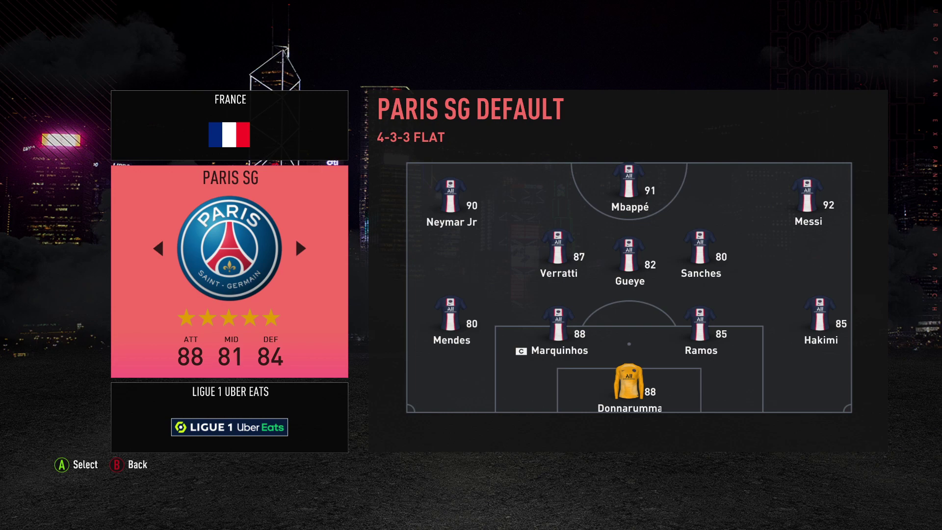
key(Return)
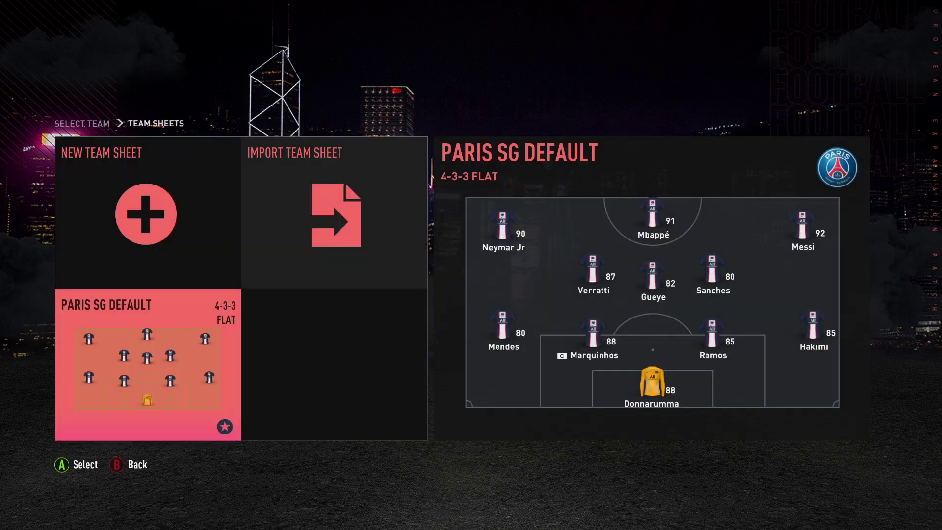
key(Return)
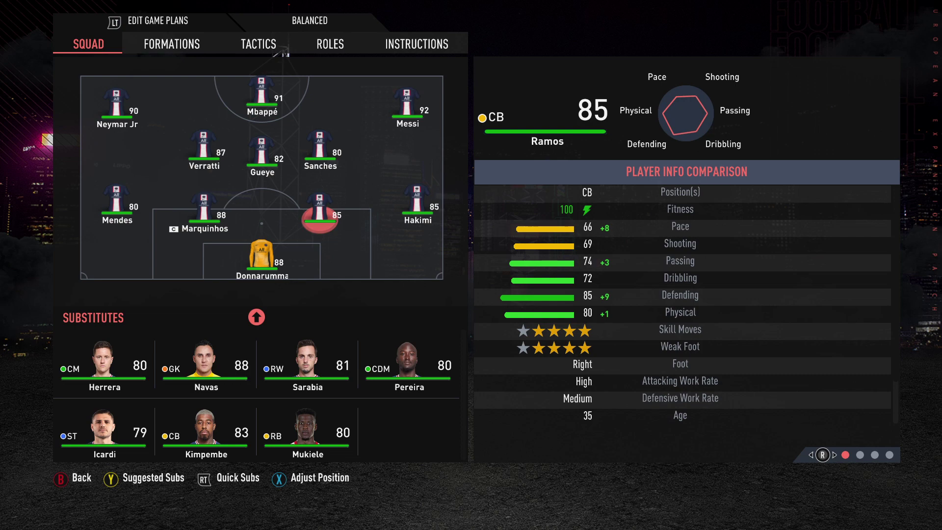
Examine the Paris SG substitutes and reserves in the squad list, down to the last row of reserves.
key(Down)
key(Down)
key(Down)
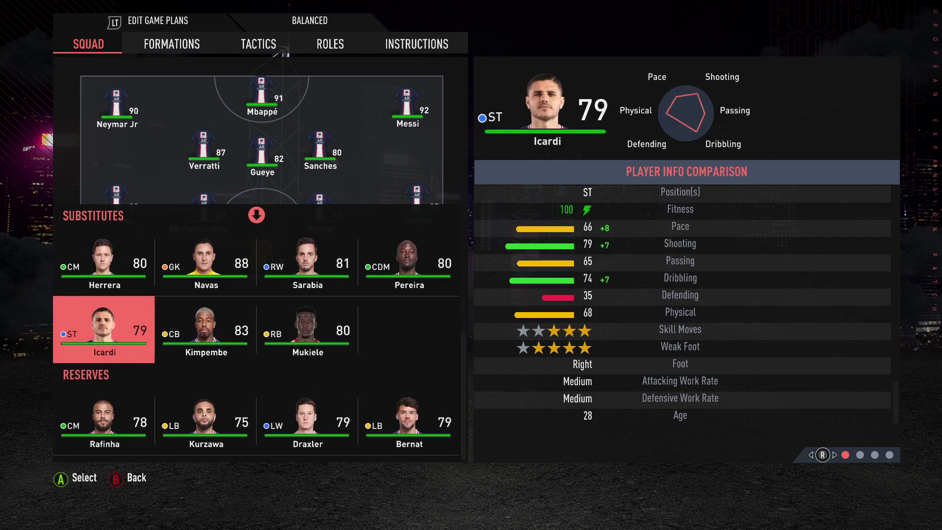
key(Down)
key(Down)
key(Down)
key(Down)
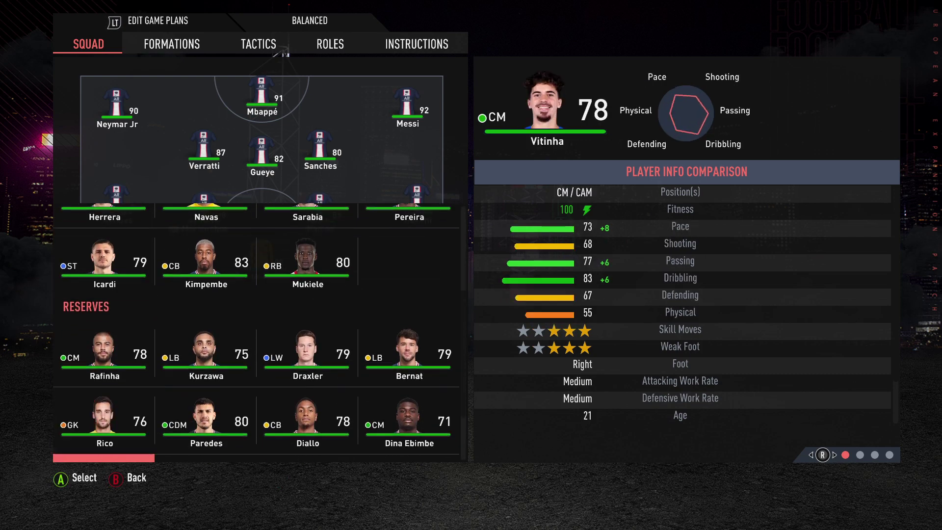
key(Right)
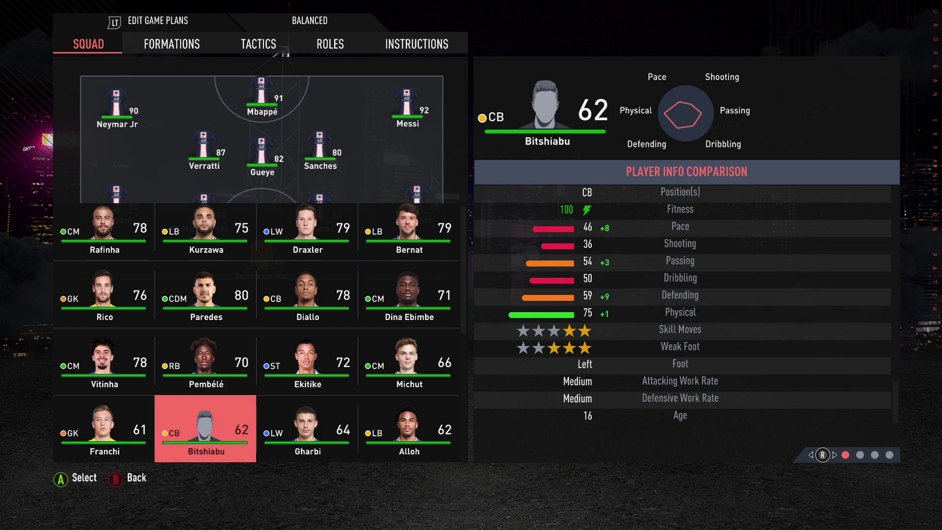